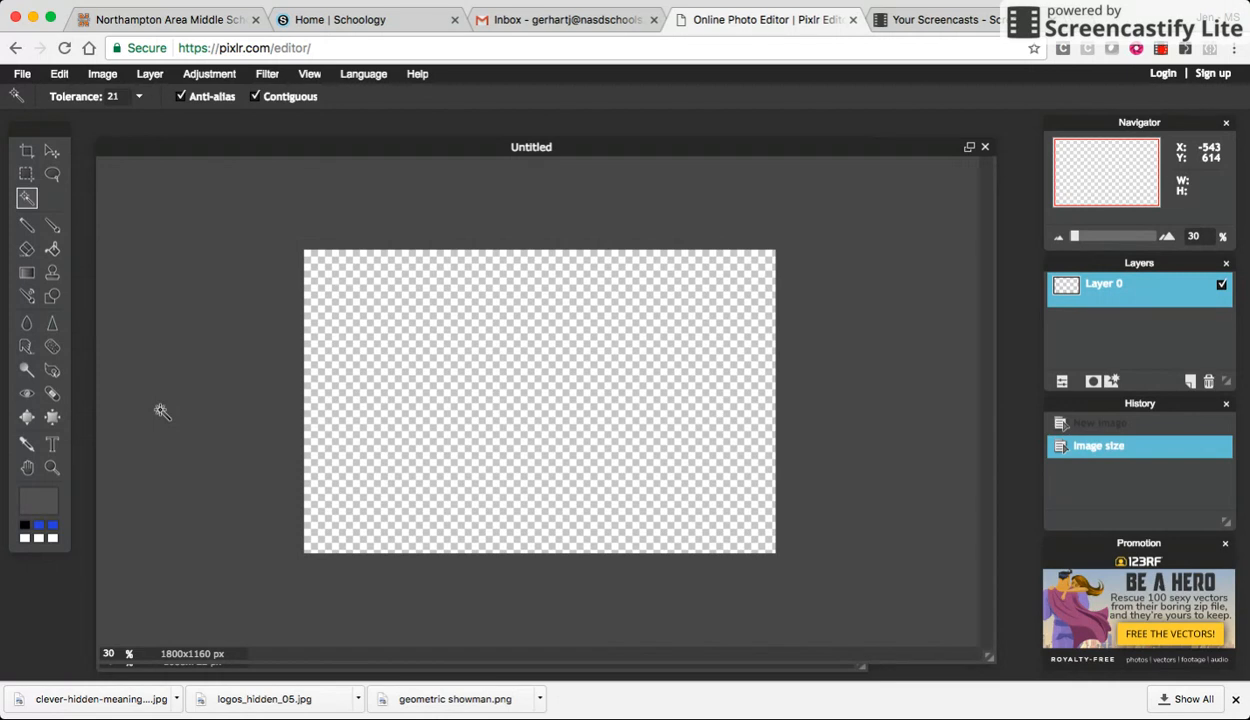
- Draw two solid black filled rectangles, a large one at the canvas's upper left and a flatter one at its lower right
click(51, 297)
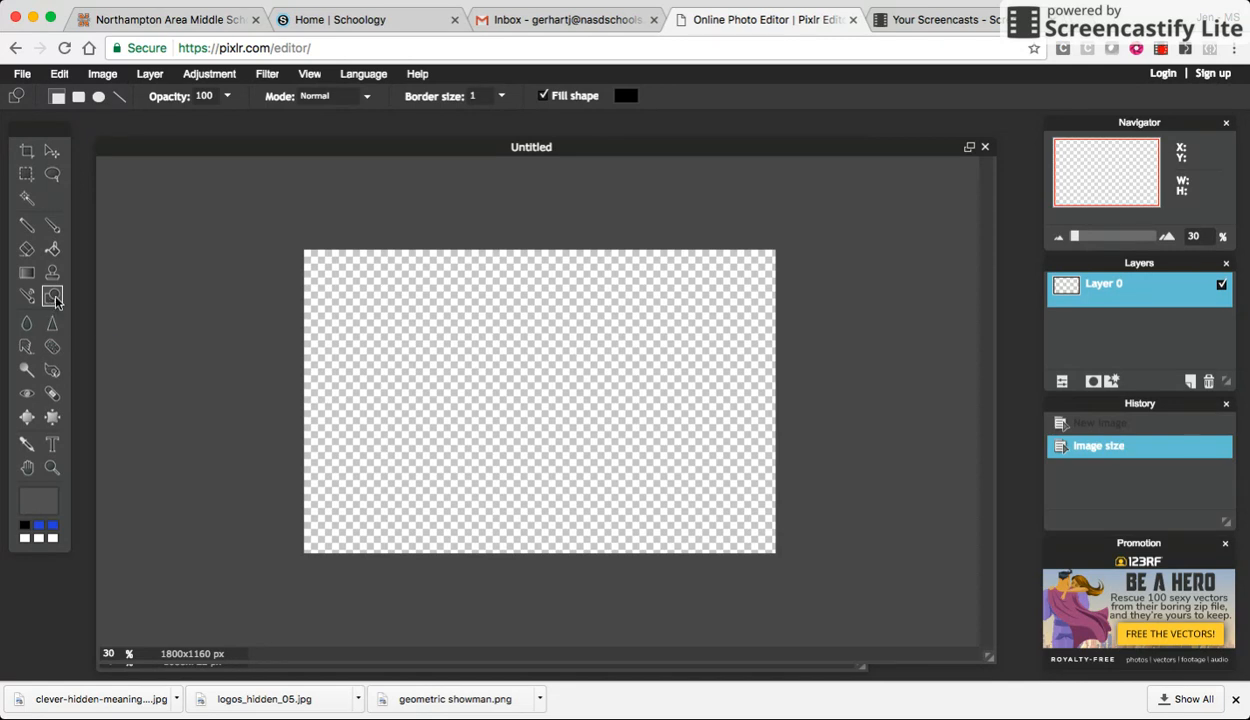
drag(329, 284, 600, 393)
mouse_move(507, 444)
mouse_down()
mouse_move(608, 502)
mouse_move(741, 498)
mouse_up()
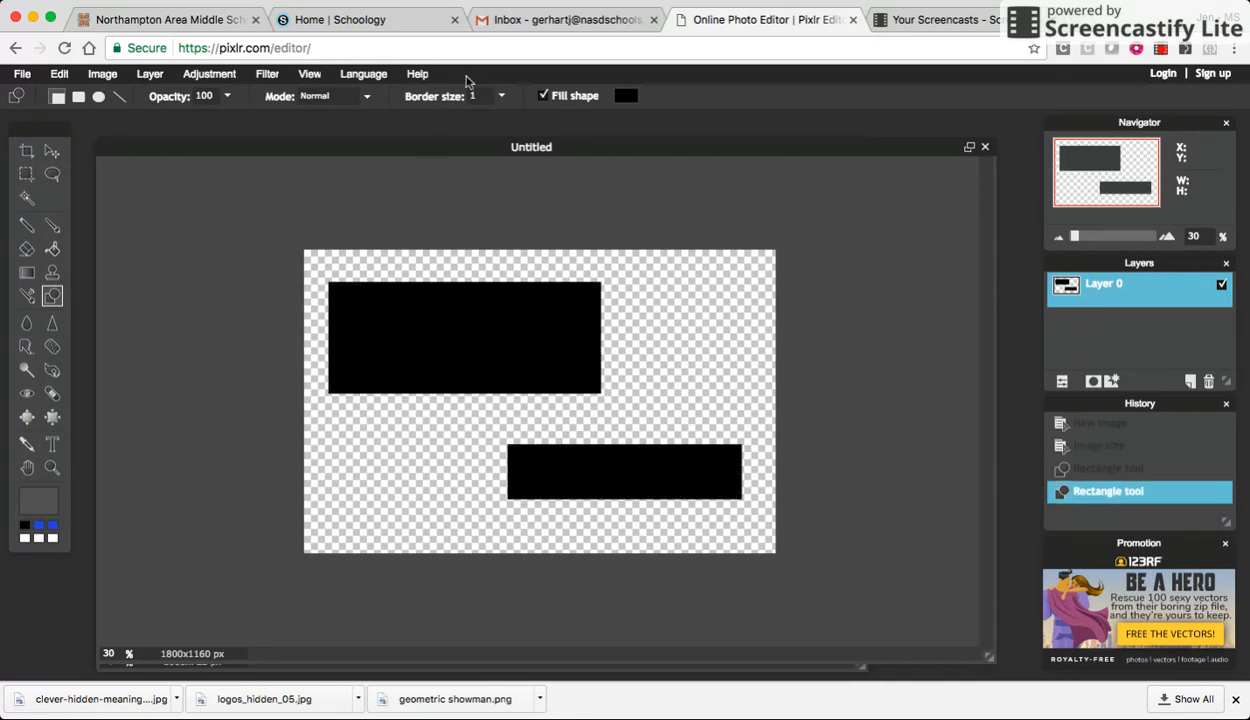
- Draw a red filled rectangle with a border size of 32, partly covering the lower black rectangle
click(503, 97)
drag(451, 120, 446, 123)
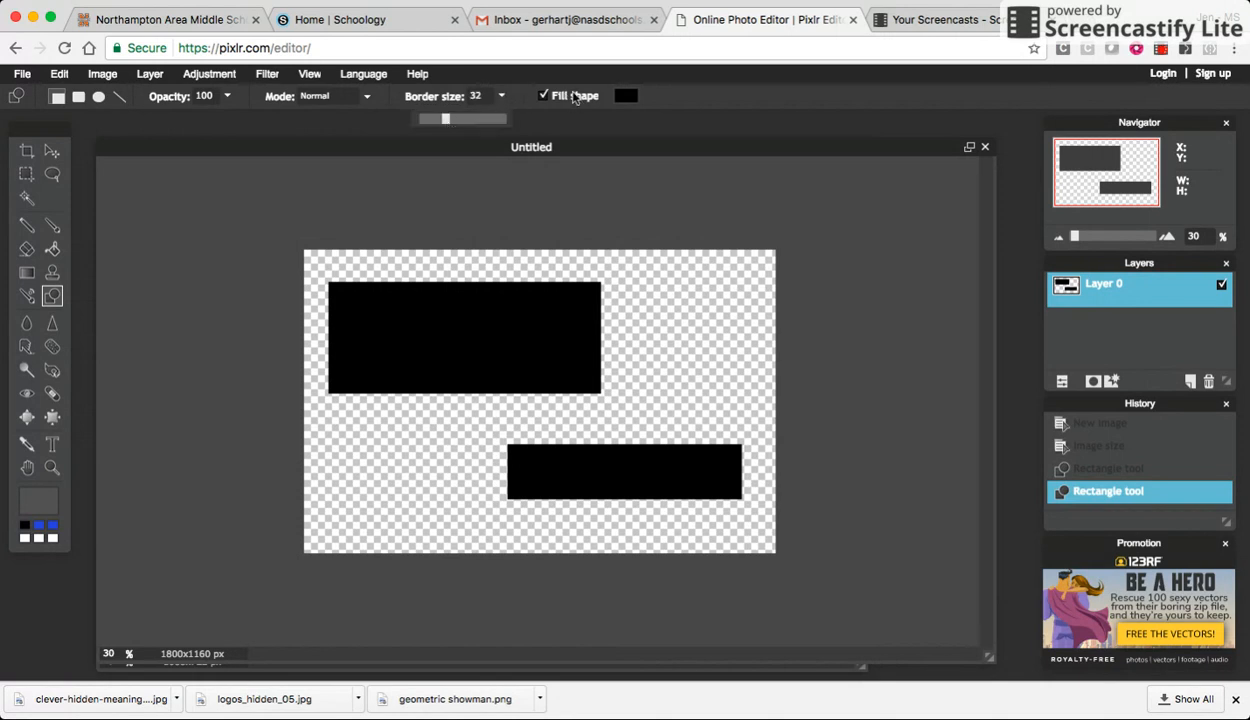
click(625, 96)
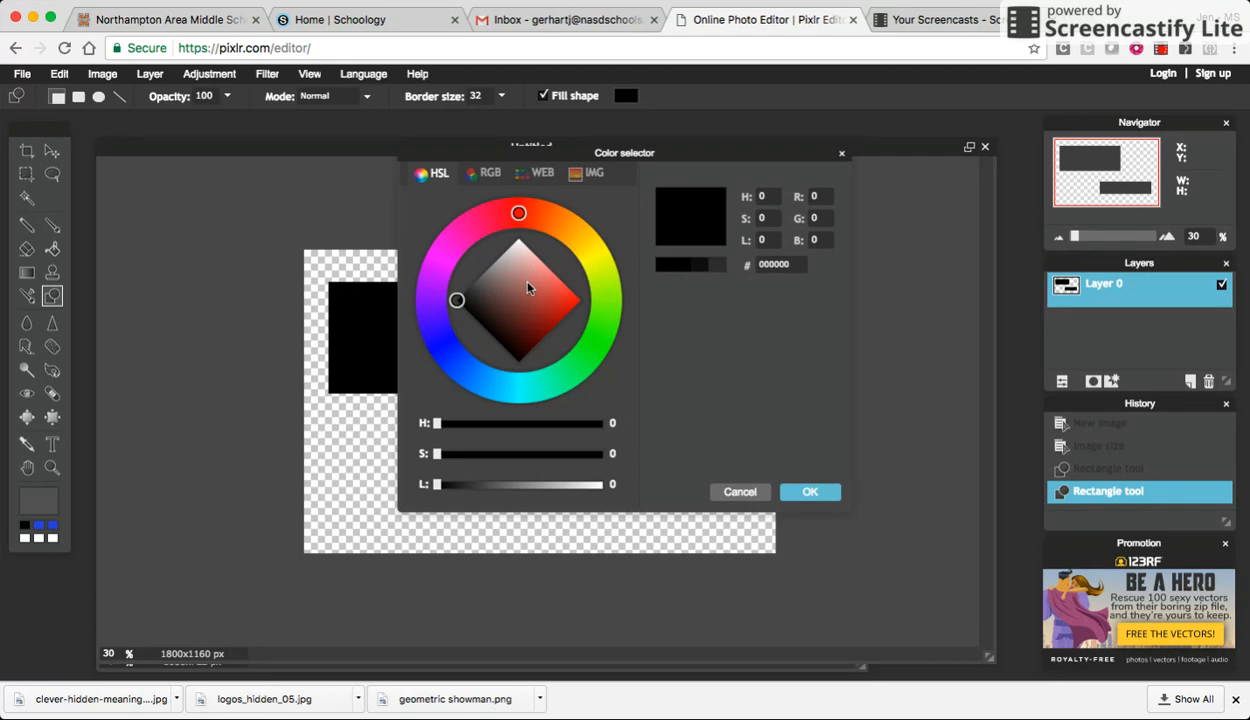
click(555, 303)
click(805, 492)
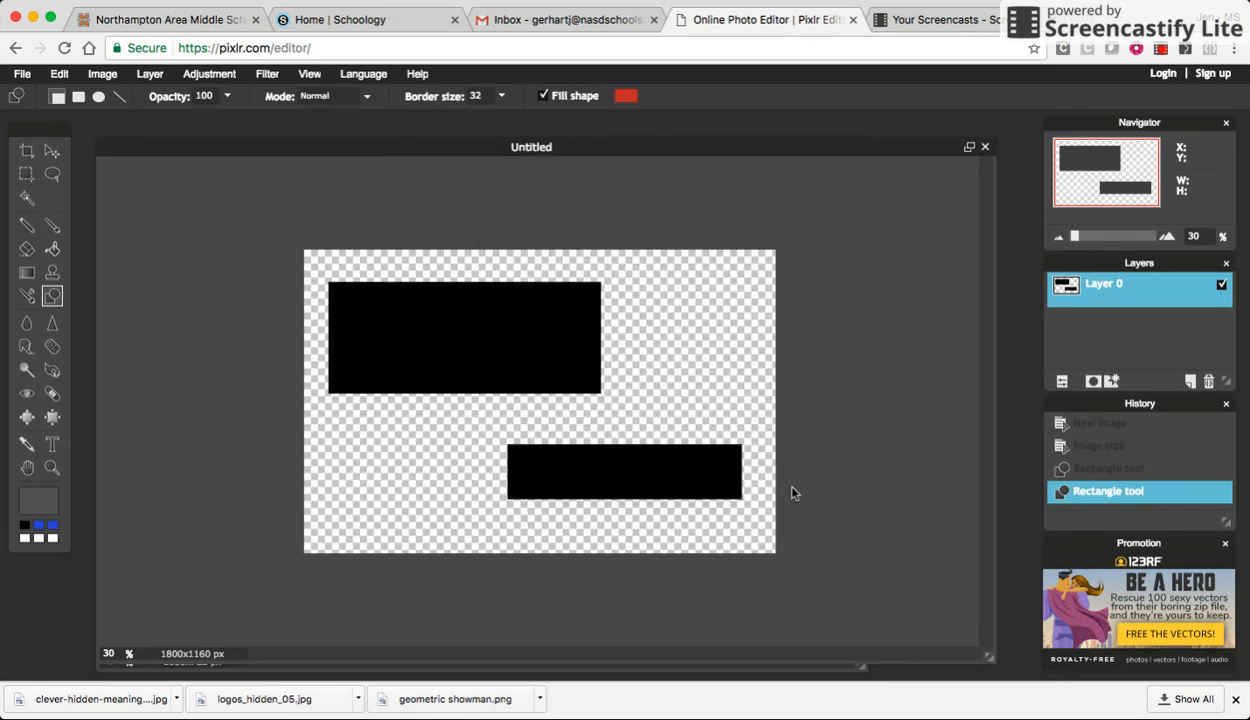
drag(462, 398, 728, 475)
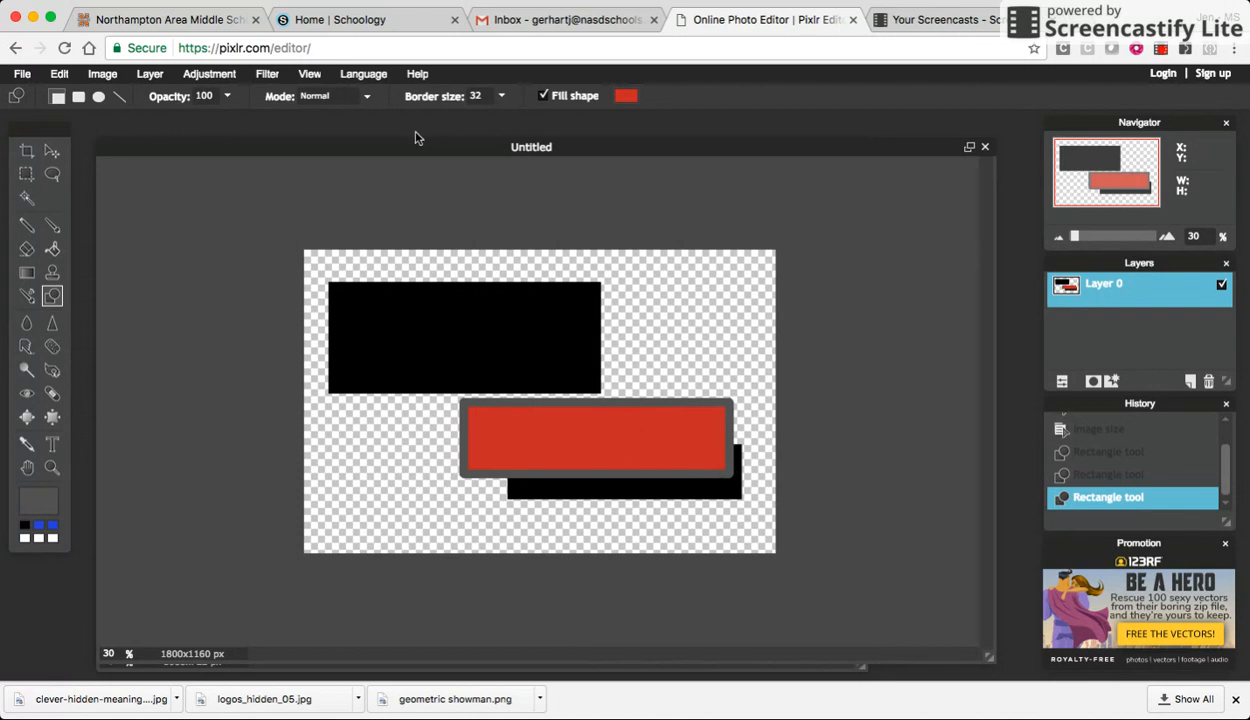
click(98, 96)
drag(368, 280, 496, 371)
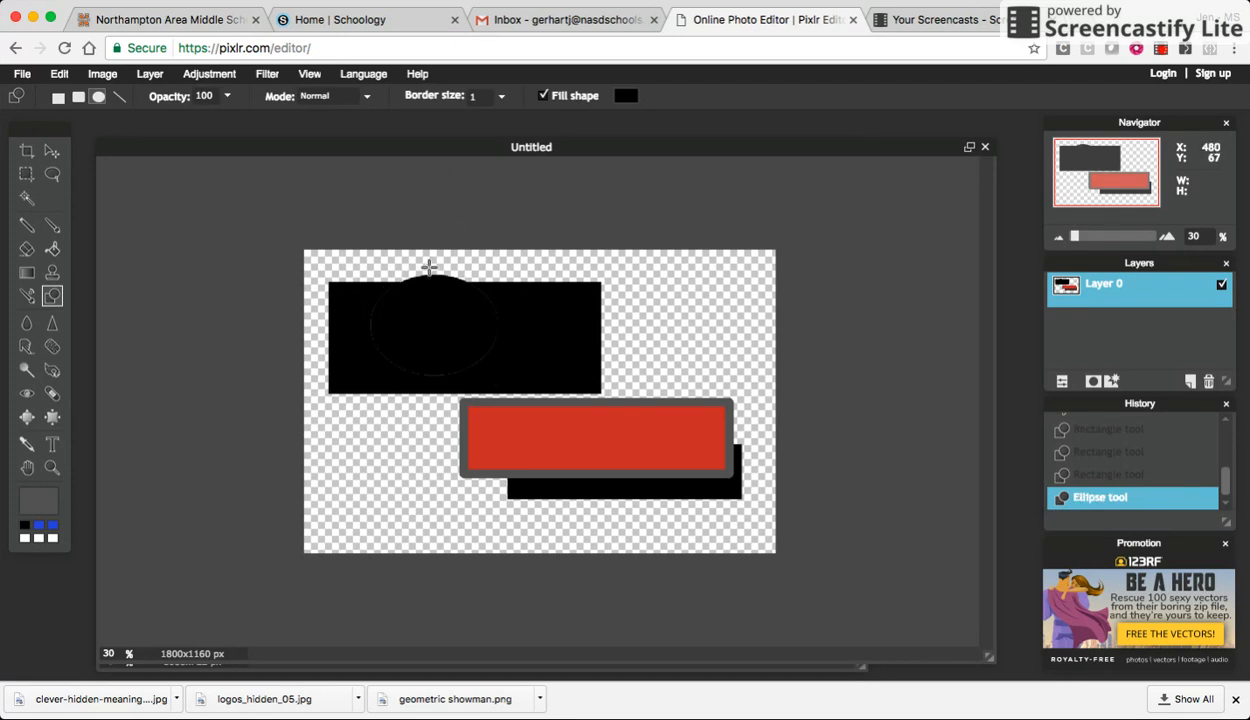
click(62, 75)
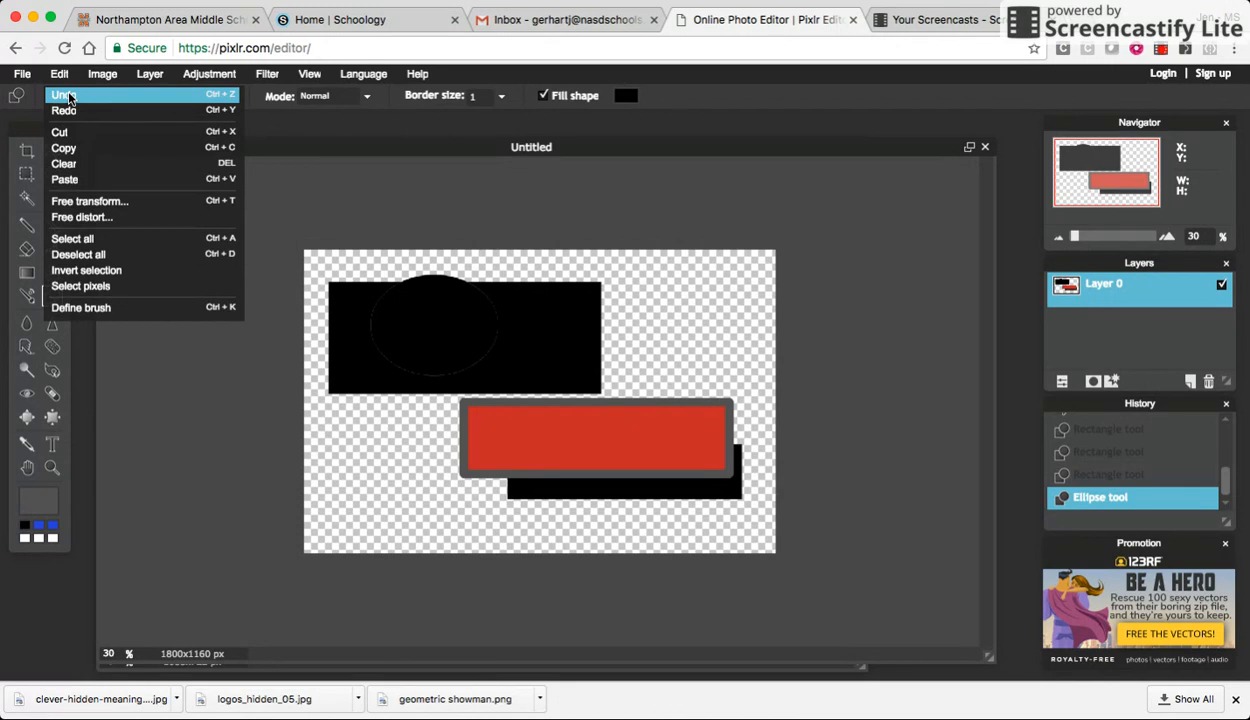
click(64, 95)
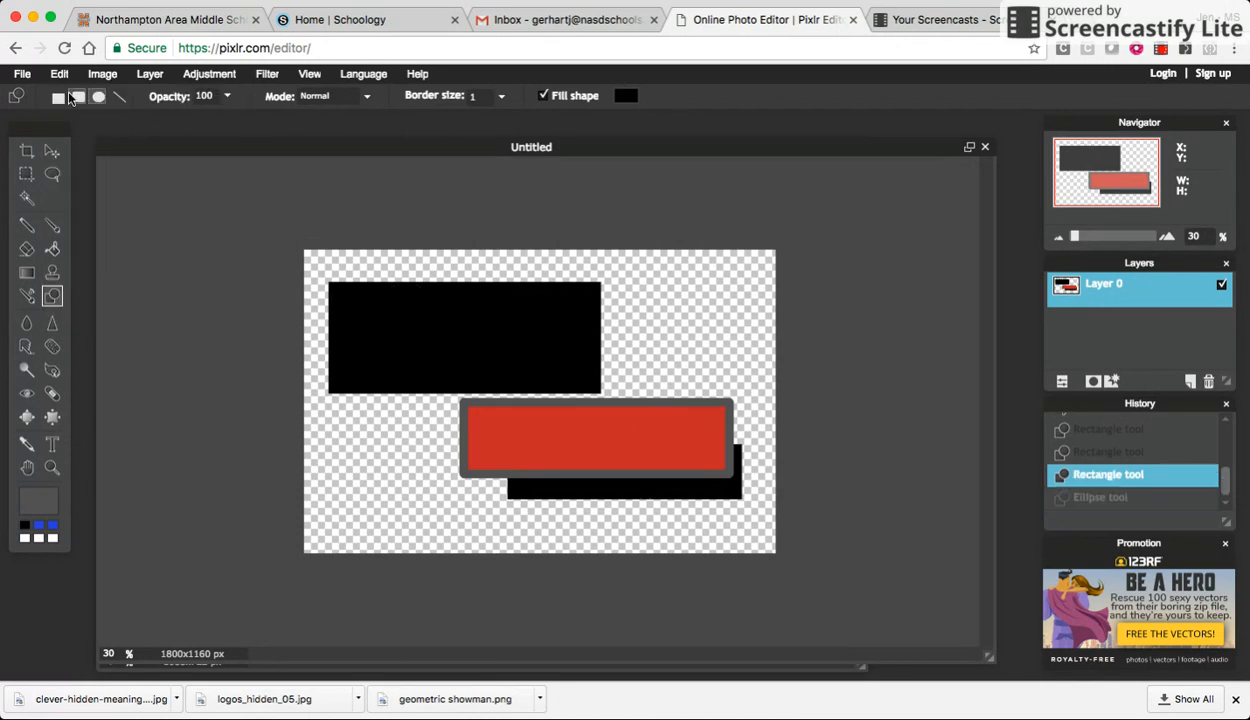
- Set the ellipse fill to bright green 00ff00 and draw a large circle overlapping the upper black and red rectangles
click(625, 96)
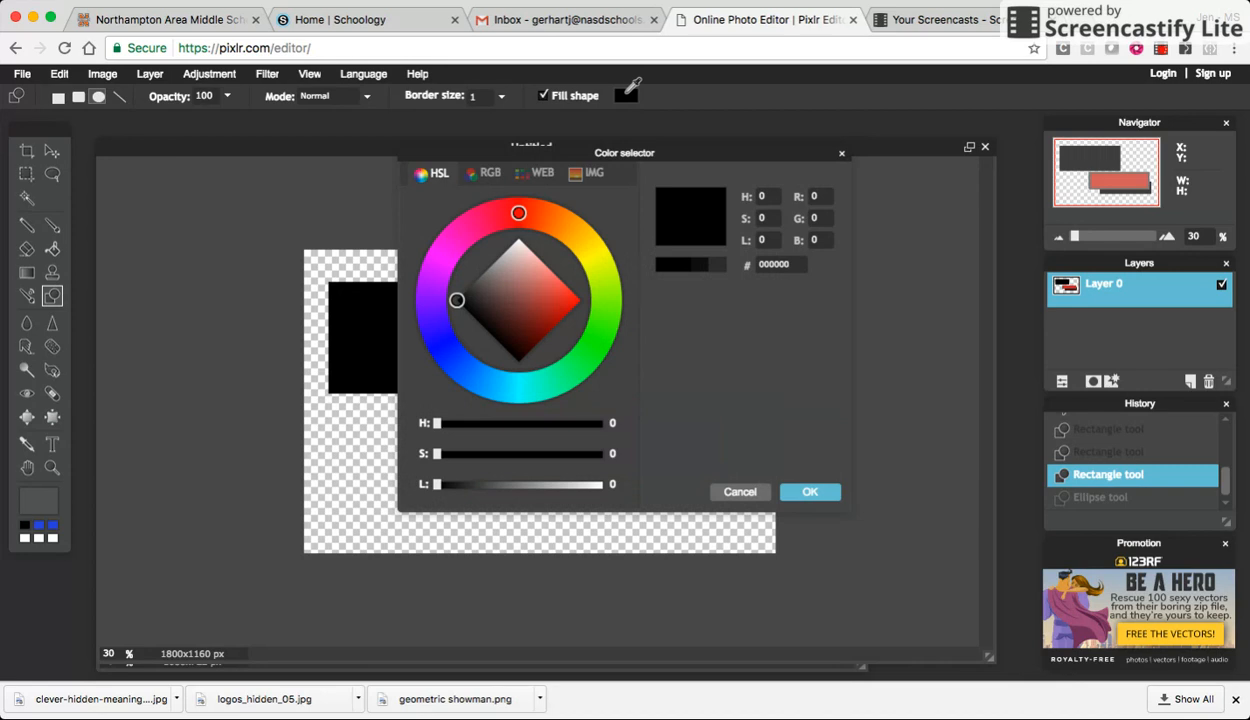
click(536, 172)
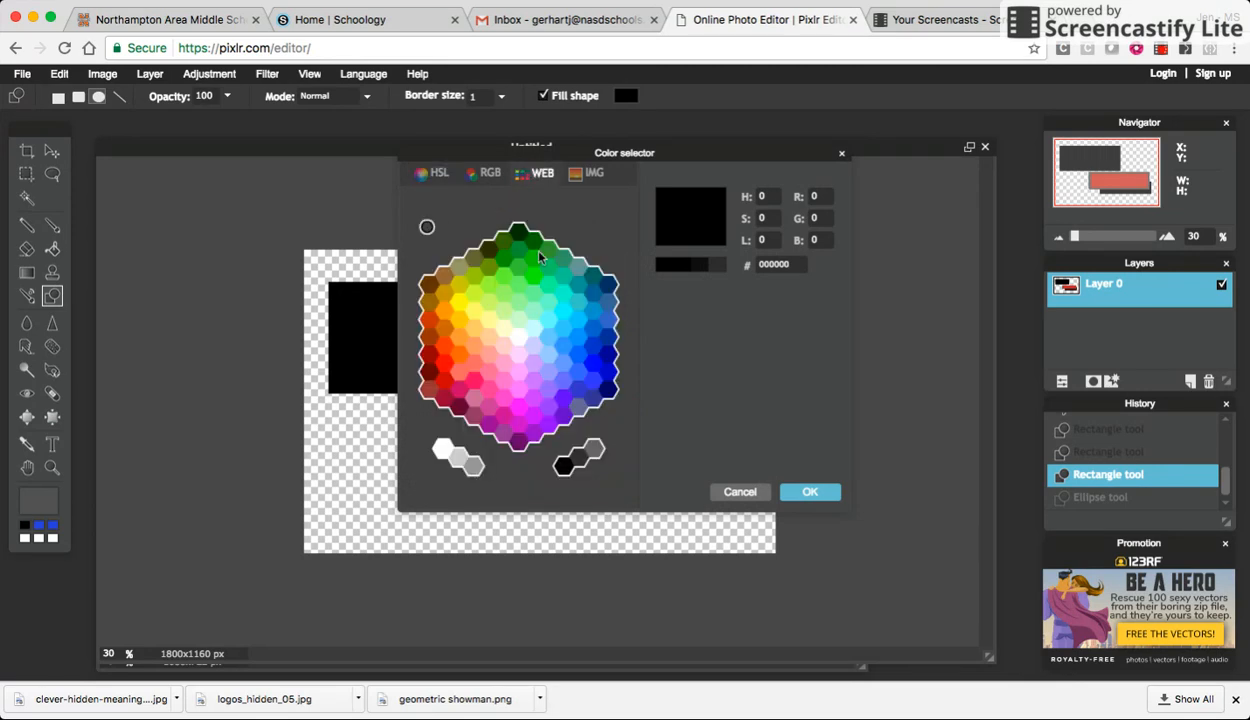
click(535, 276)
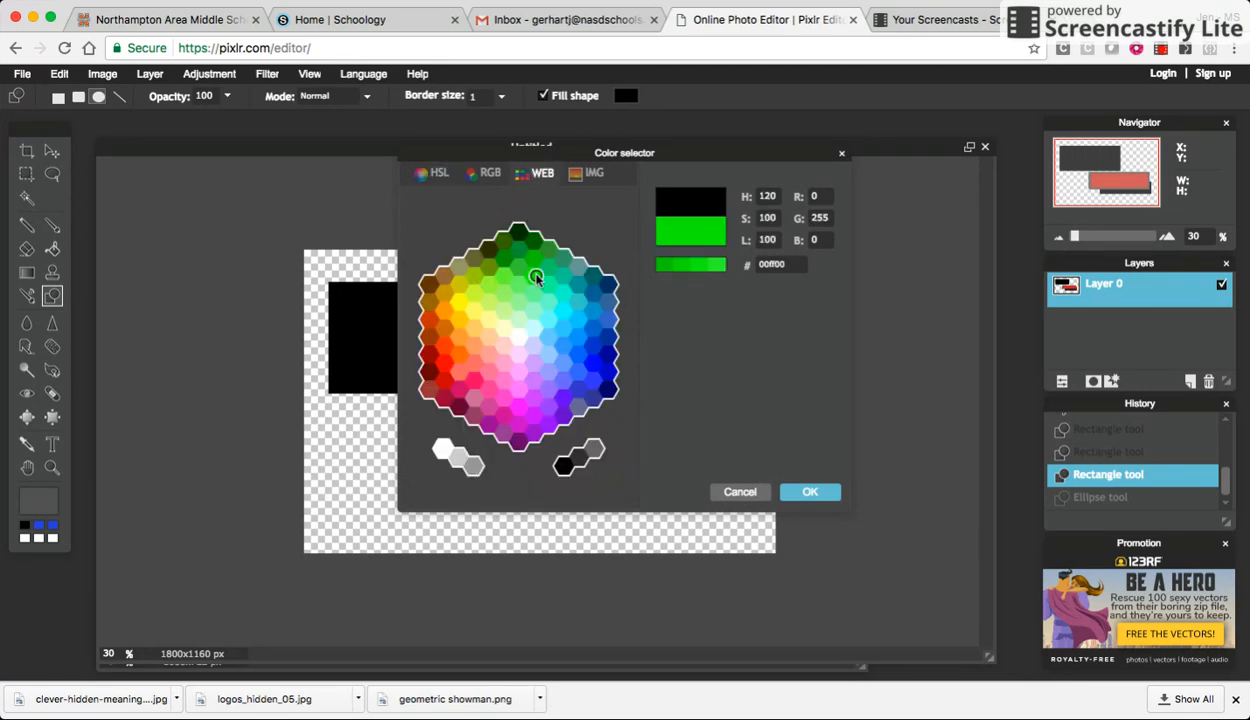
click(806, 492)
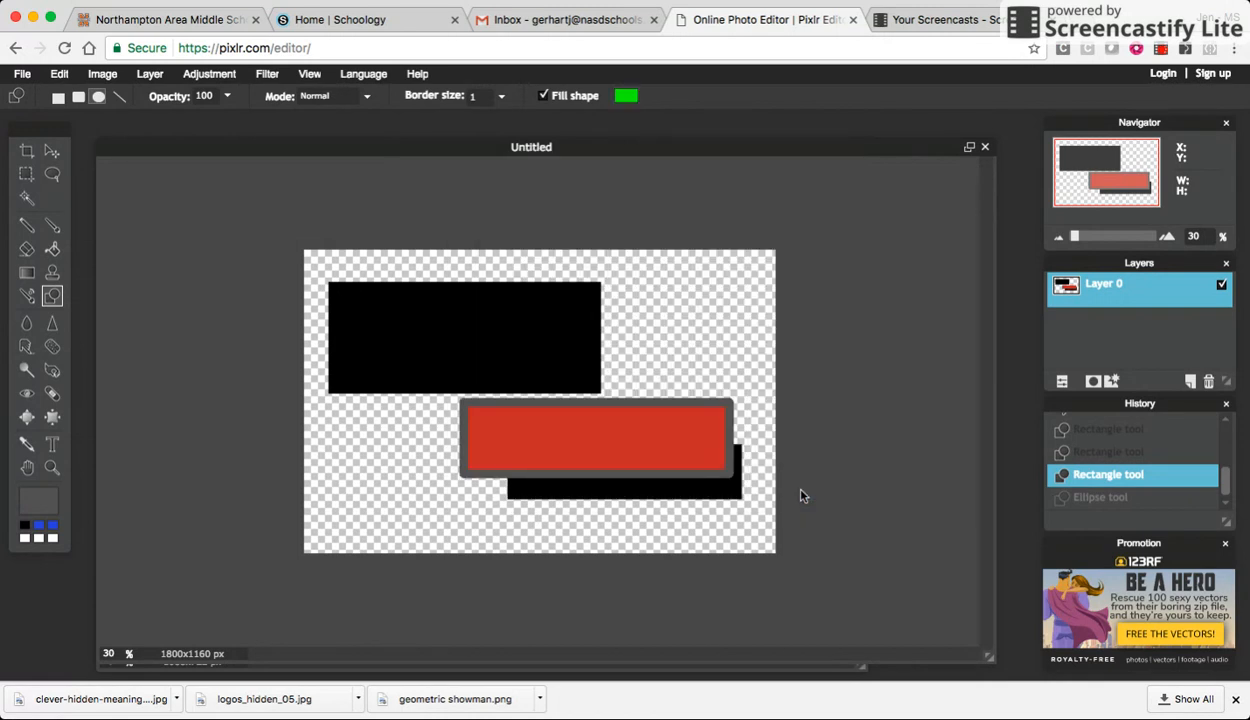
drag(382, 297, 566, 476)
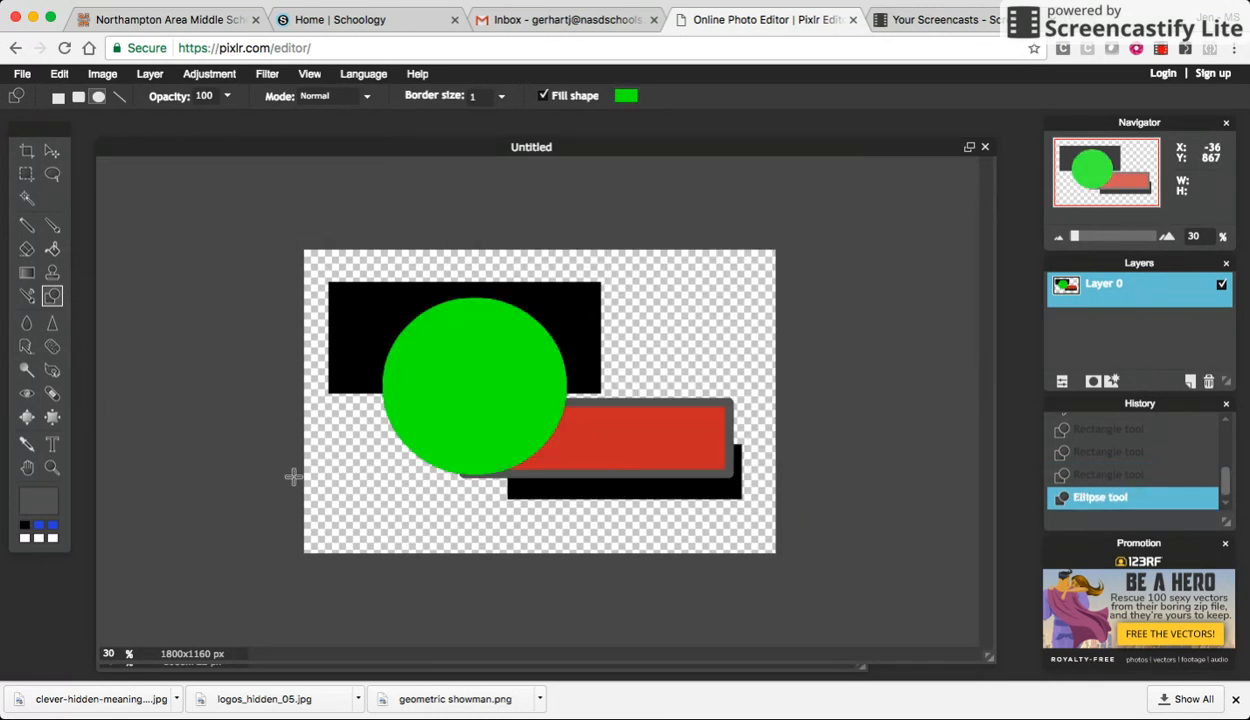
- Draw four nearly vertical lines of size 18 side by side in the canvas's upper-right area
click(118, 97)
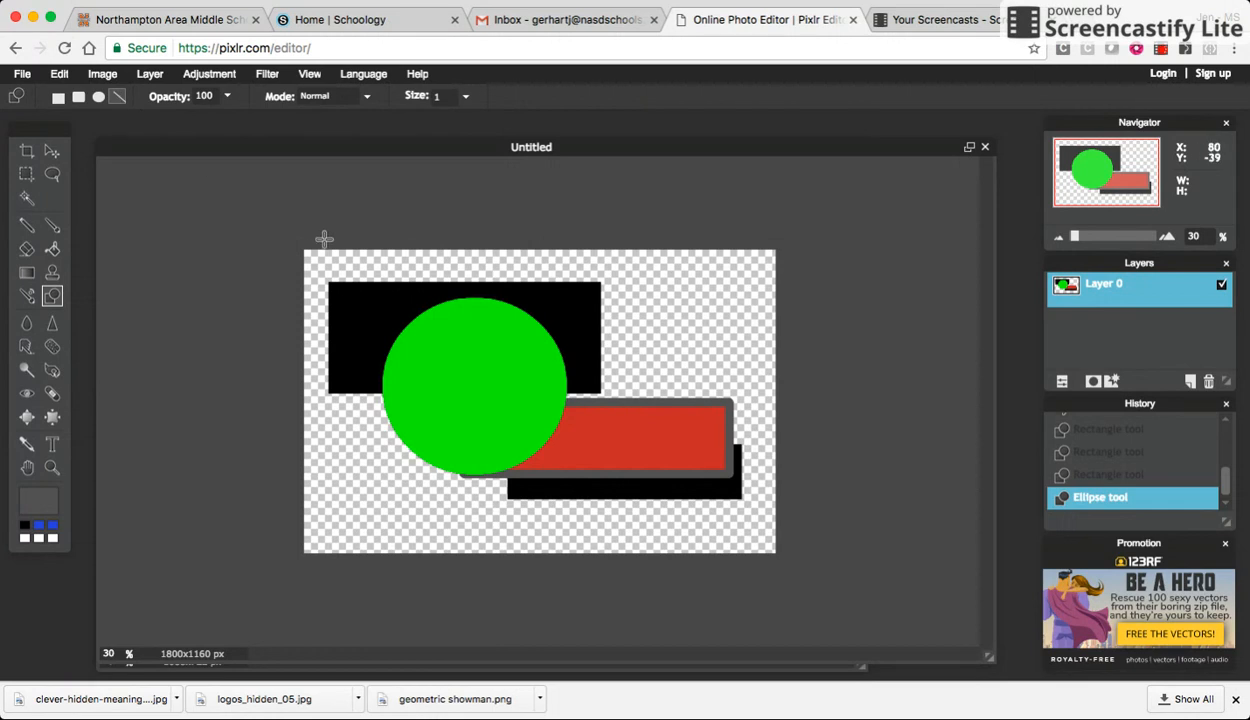
click(467, 97)
click(396, 122)
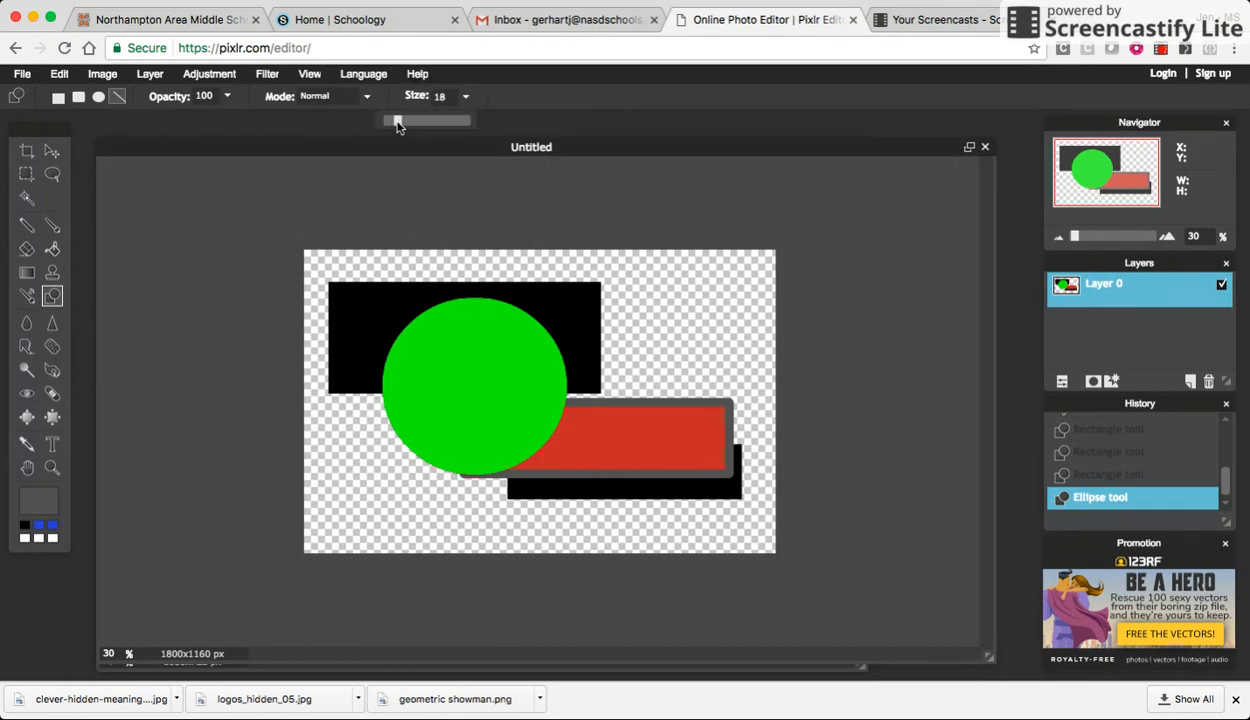
drag(713, 282, 720, 383)
drag(692, 285, 701, 393)
drag(668, 286, 677, 380)
drag(645, 271, 656, 362)
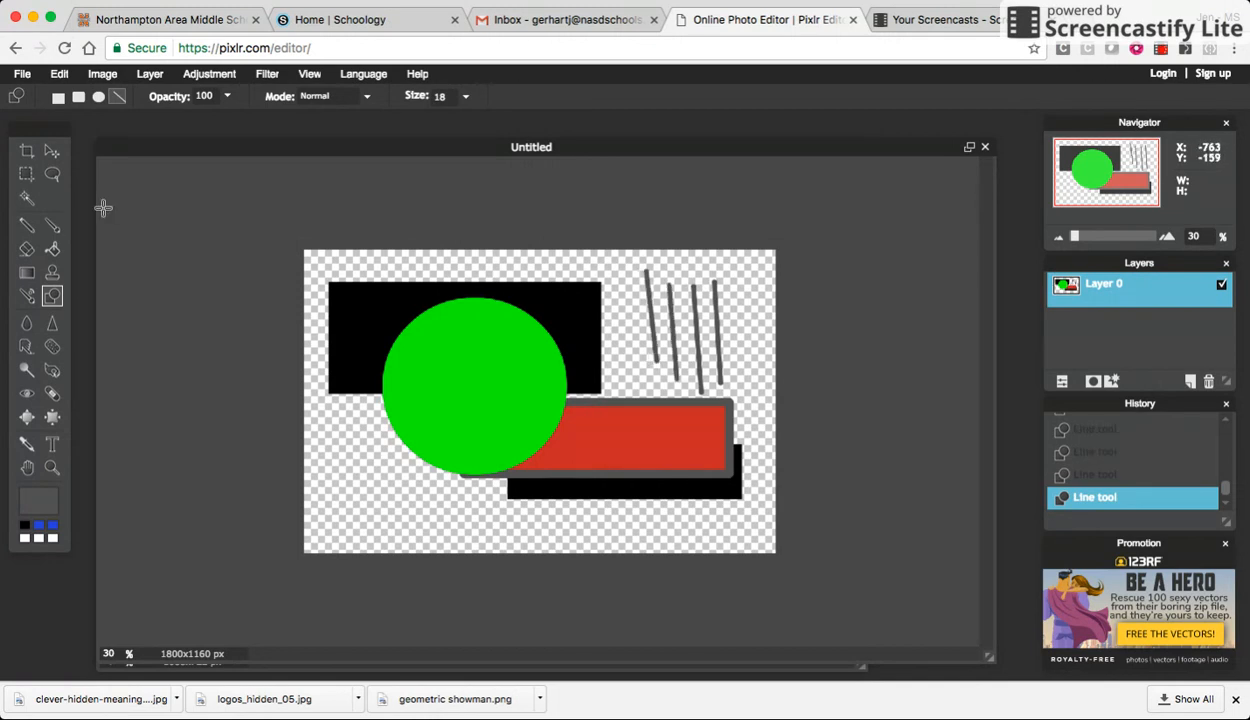
- Paint two squiggly brush strokes across the green circle with 47 opacity, Hard tip off and Scatter on
click(53, 226)
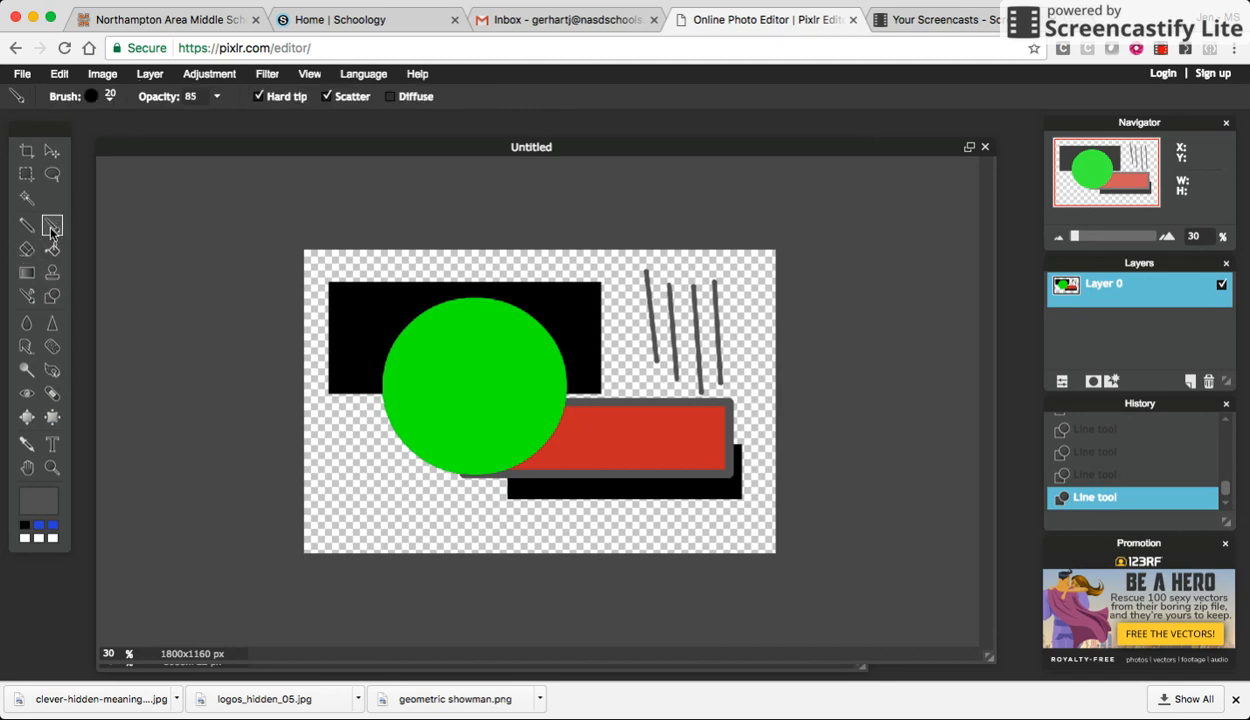
click(216, 99)
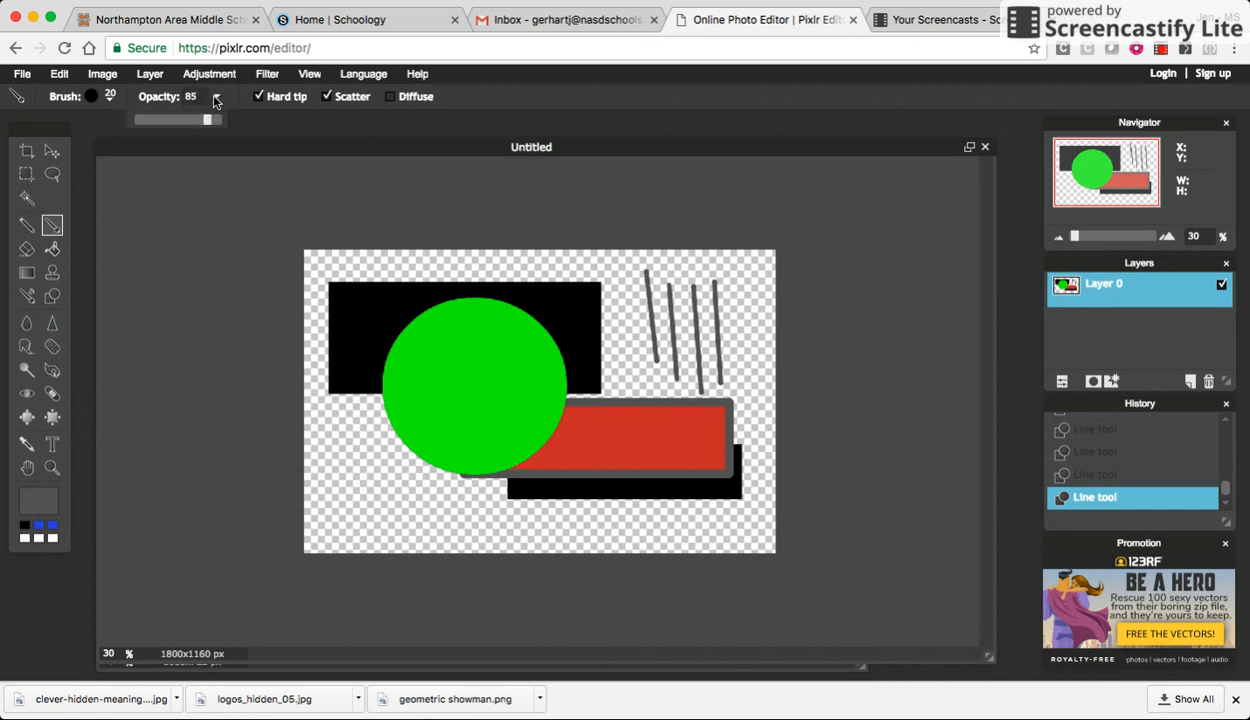
click(177, 120)
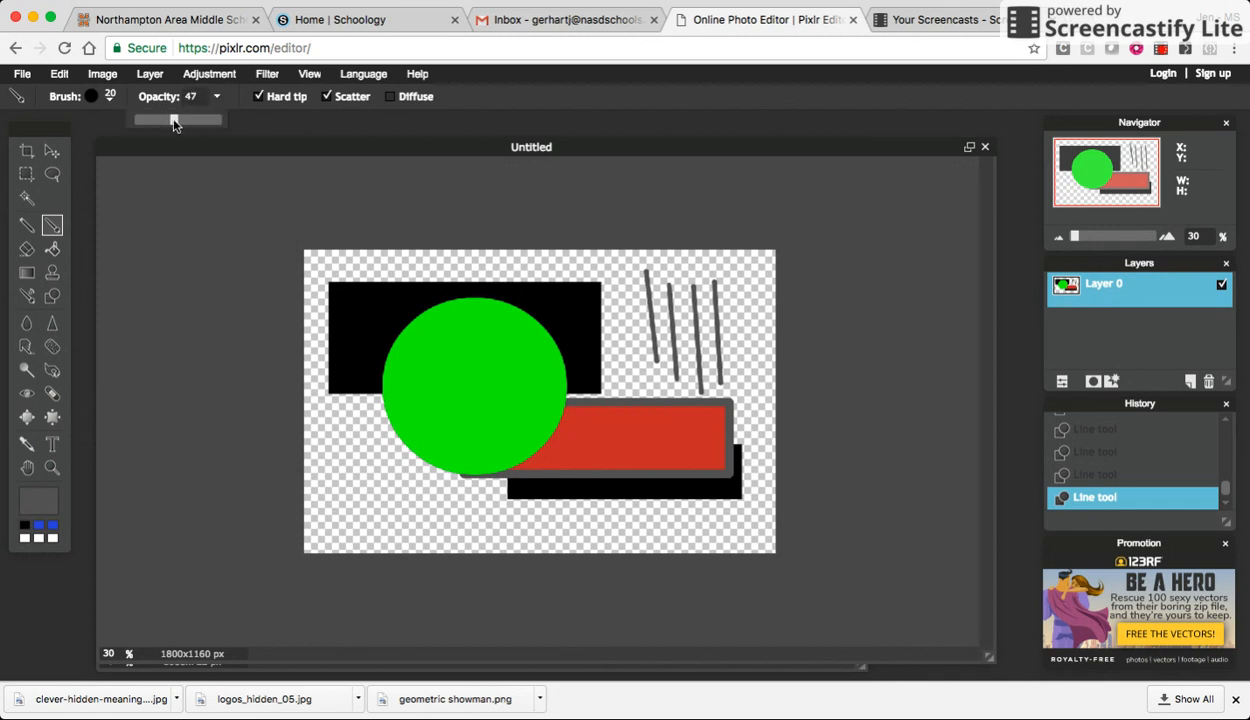
click(262, 97)
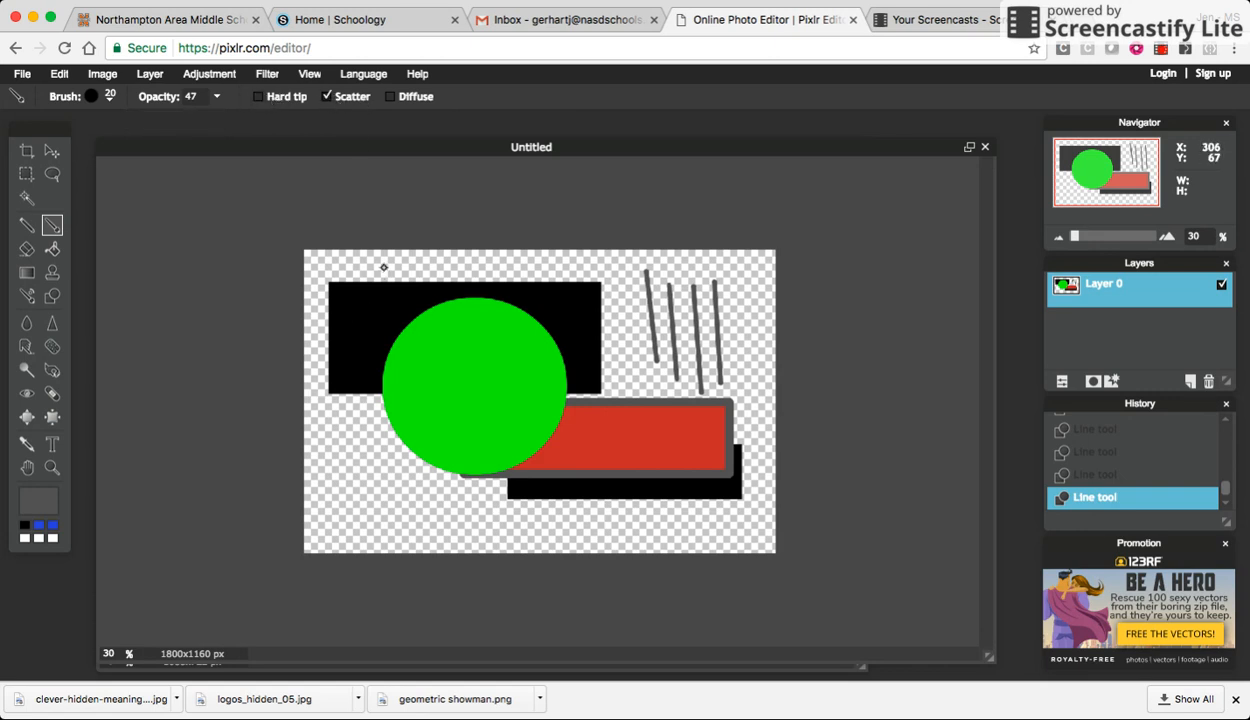
mouse_move(383, 267)
mouse_down()
mouse_move(451, 311)
mouse_move(380, 331)
mouse_move(507, 412)
mouse_move(438, 410)
mouse_move(468, 448)
mouse_move(392, 470)
mouse_up()
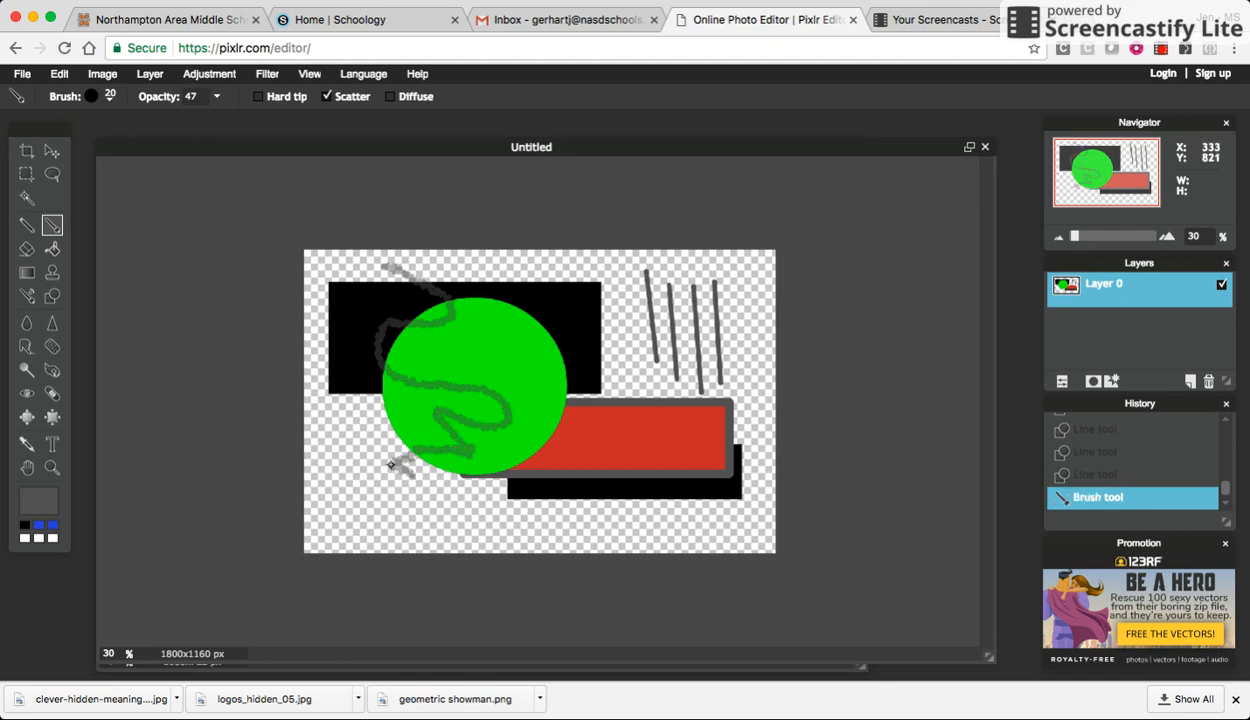
mouse_move(563, 303)
mouse_down()
mouse_move(487, 351)
mouse_move(503, 397)
mouse_move(534, 432)
mouse_up()
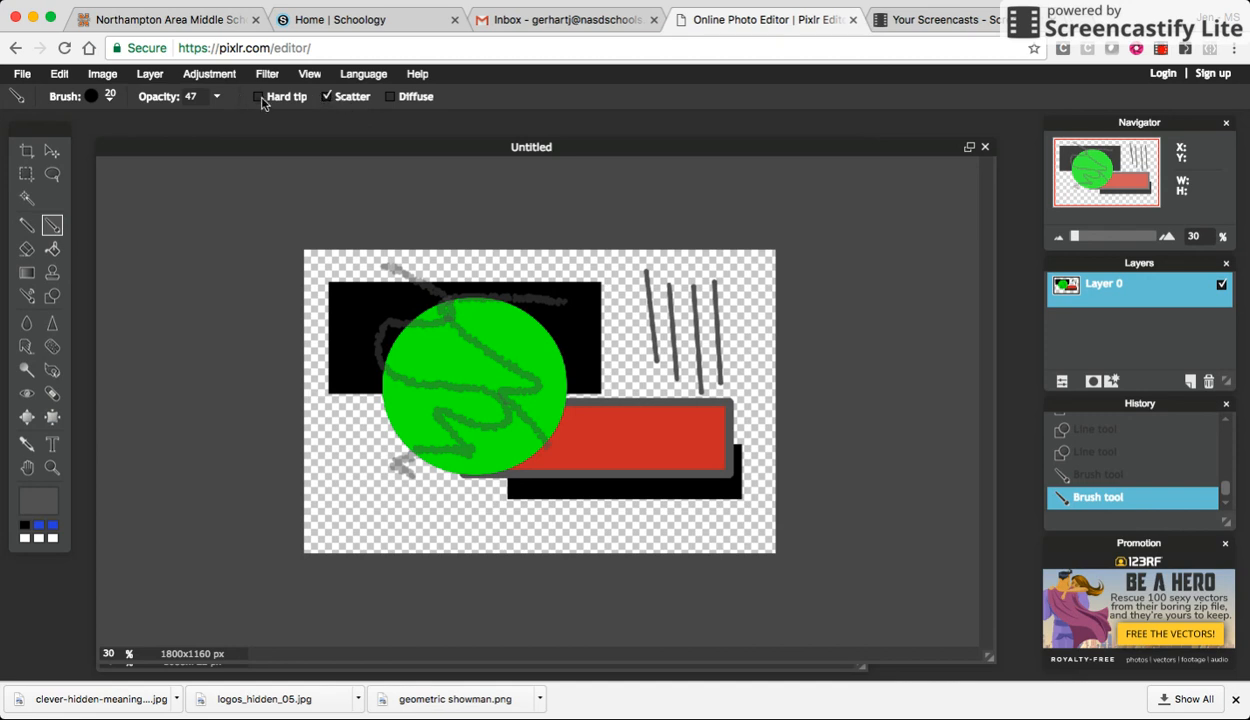
- Paint wavy black brush strokes at the circle's lower left with Scatter off, Hard tip on and 95 opacity
click(327, 97)
click(218, 97)
click(192, 121)
click(216, 121)
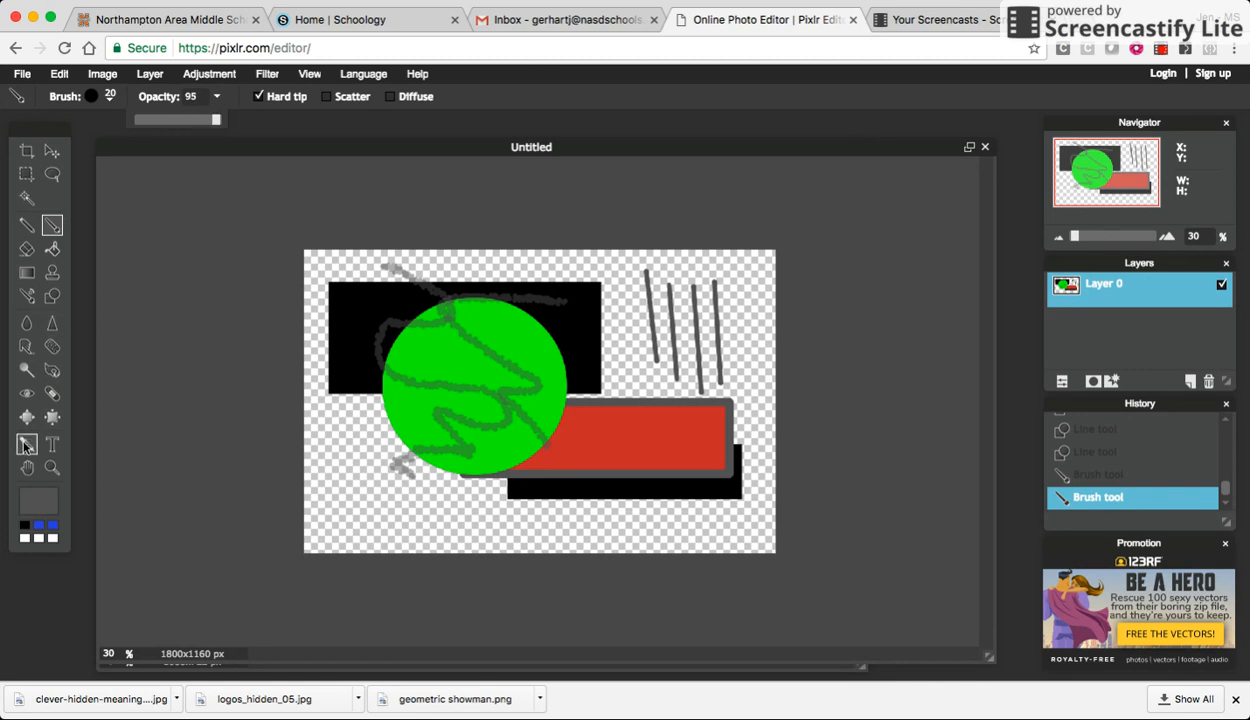
click(25, 530)
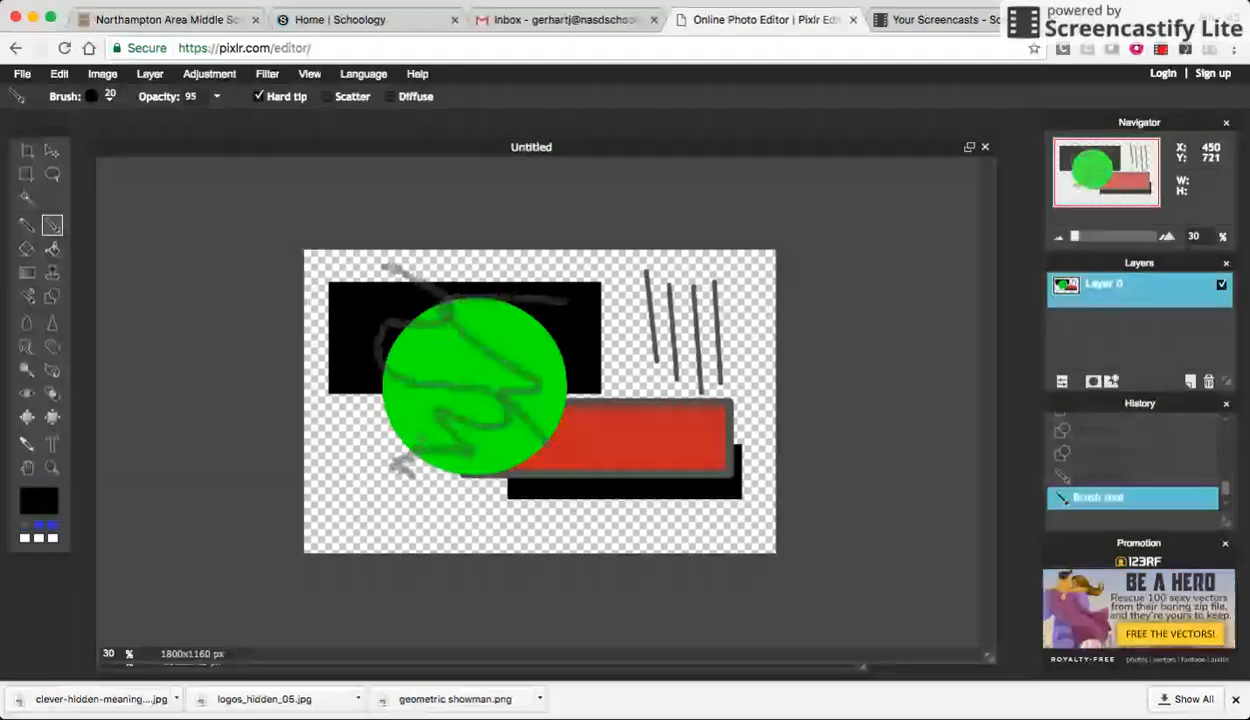
mouse_move(448, 427)
mouse_down()
mouse_move(350, 419)
mouse_move(368, 482)
mouse_move(342, 492)
mouse_move(346, 519)
mouse_move(421, 444)
mouse_move(466, 440)
mouse_up()
click(104, 100)
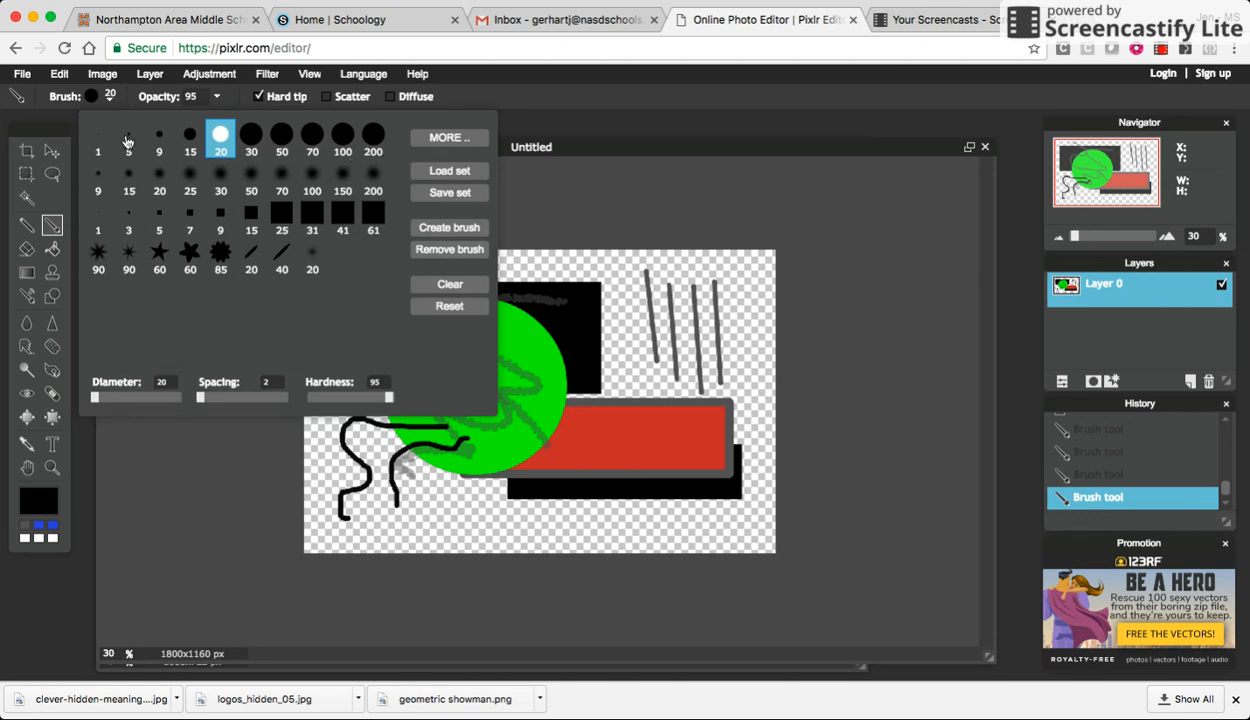
- Erase a vertical strip through the right end of the red rectangle with the size 31 square eraser brush
click(27, 250)
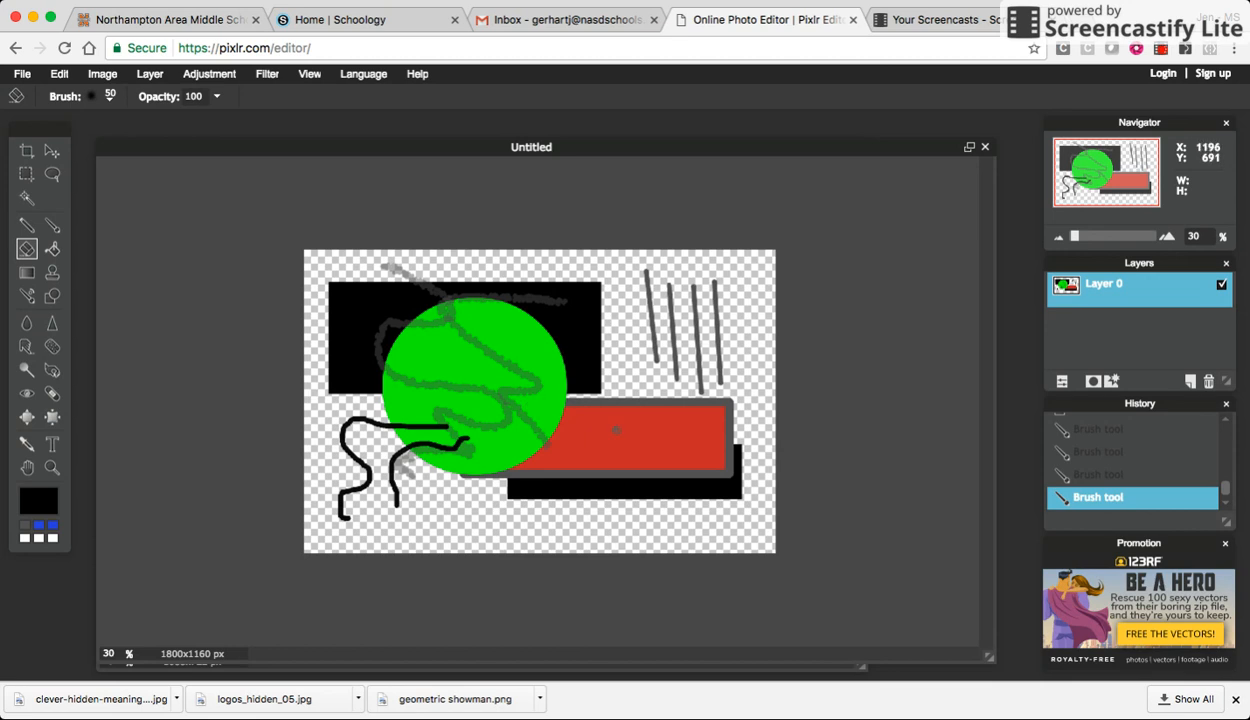
click(100, 97)
click(306, 215)
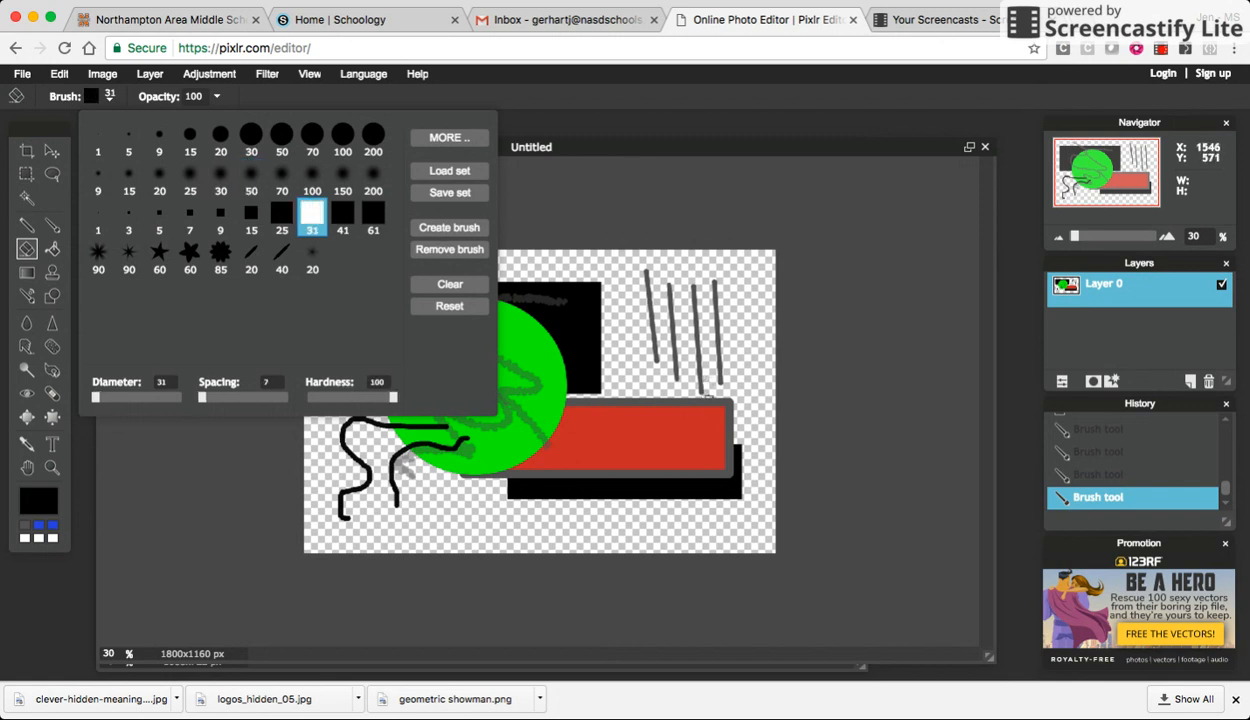
click(692, 389)
mouse_move(708, 402)
mouse_down()
mouse_move(711, 461)
mouse_move(714, 388)
mouse_move(715, 453)
mouse_up()
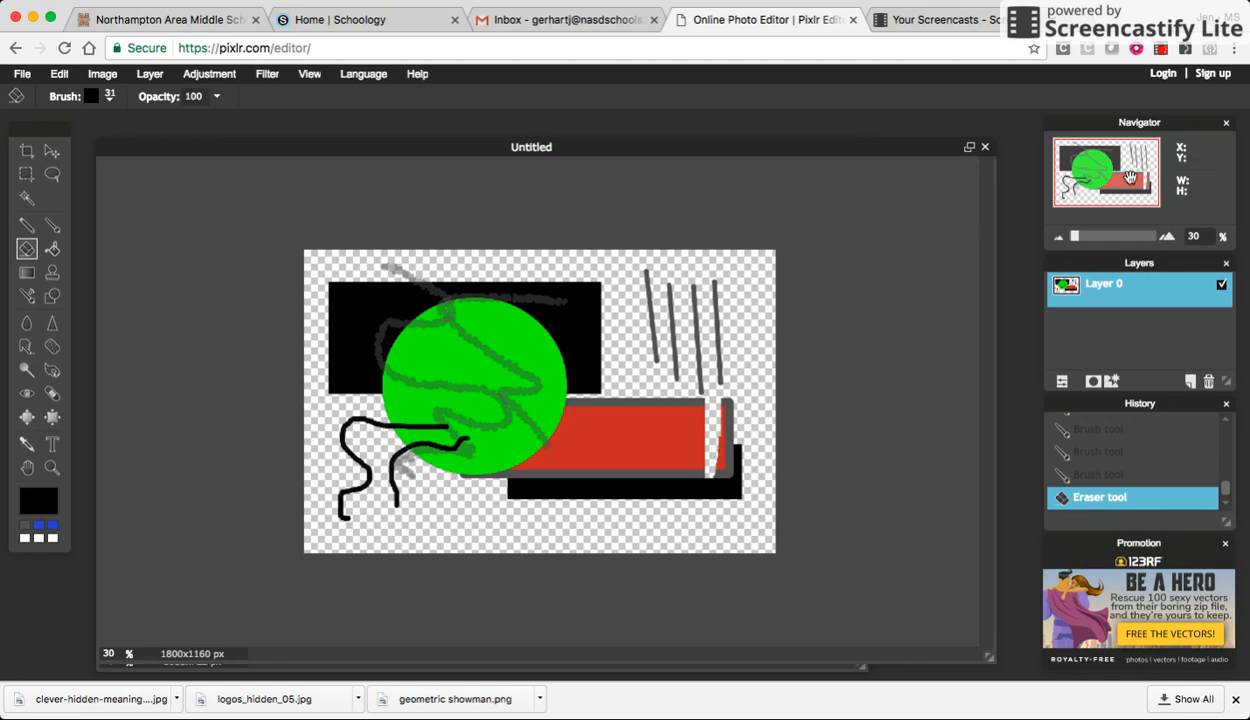
- Erase the upper part of the leftover red and grey piece at the red rectangle's right end
click(1121, 236)
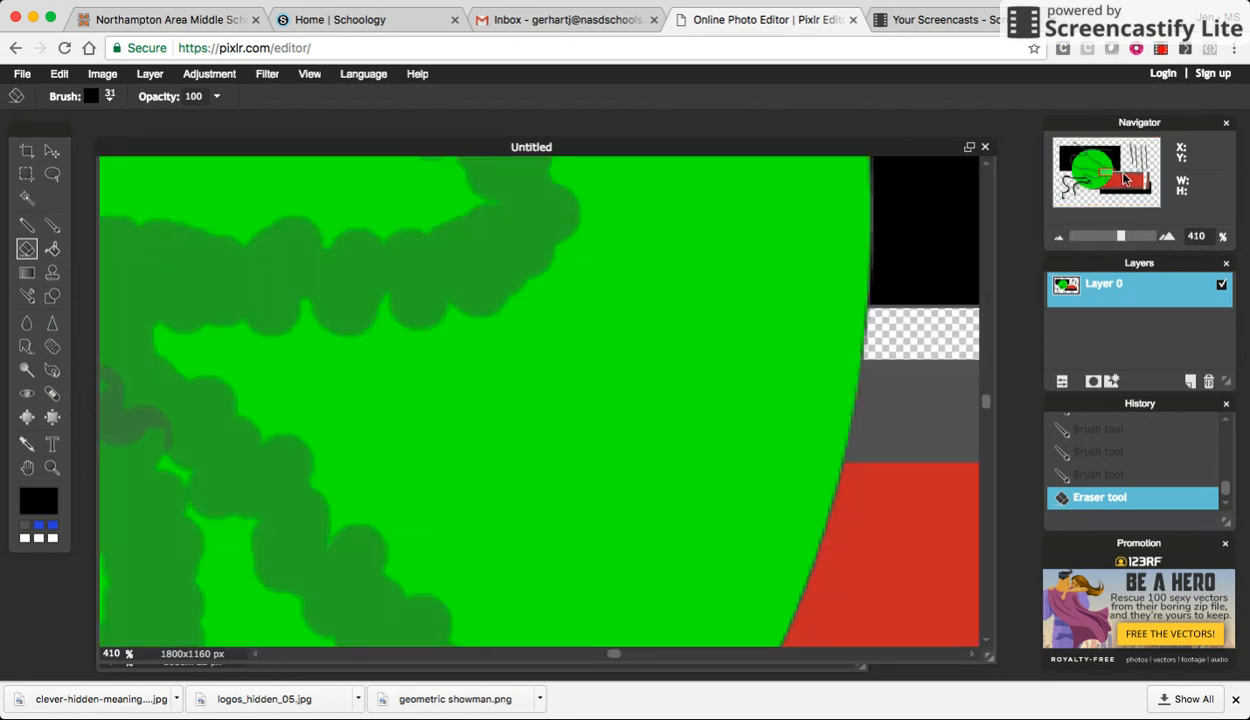
drag(1127, 180, 1151, 176)
drag(1117, 238, 1108, 238)
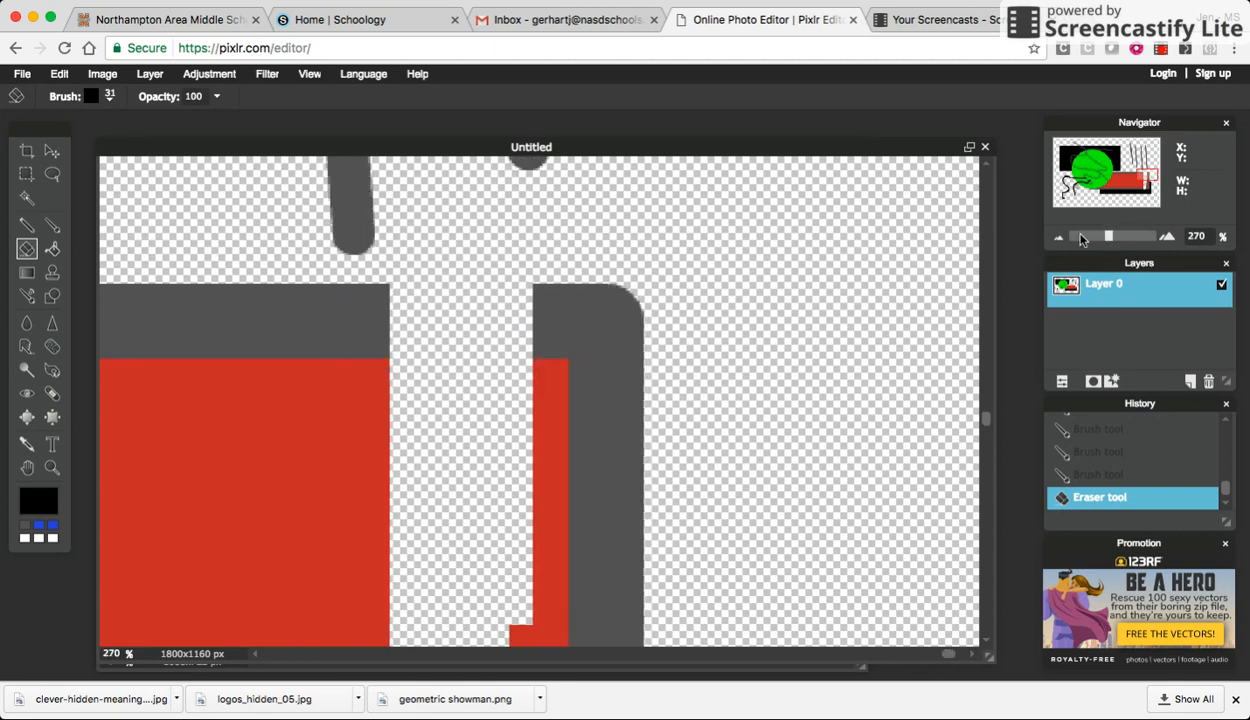
mouse_move(540, 280)
mouse_down()
mouse_move(537, 468)
mouse_move(623, 468)
mouse_move(613, 294)
mouse_move(592, 297)
mouse_move(578, 524)
mouse_move(526, 526)
mouse_move(638, 528)
mouse_move(649, 563)
mouse_move(528, 590)
mouse_move(647, 593)
mouse_up()
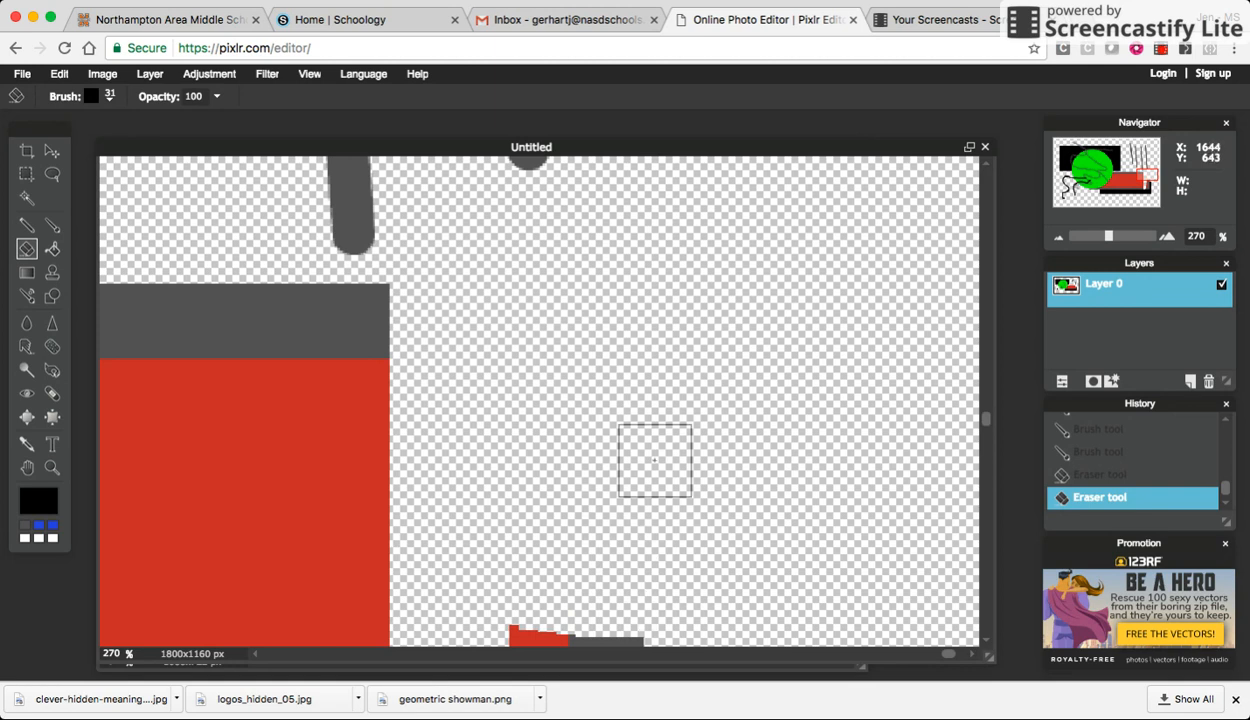
- Fit the whole image in the view
click(1095, 238)
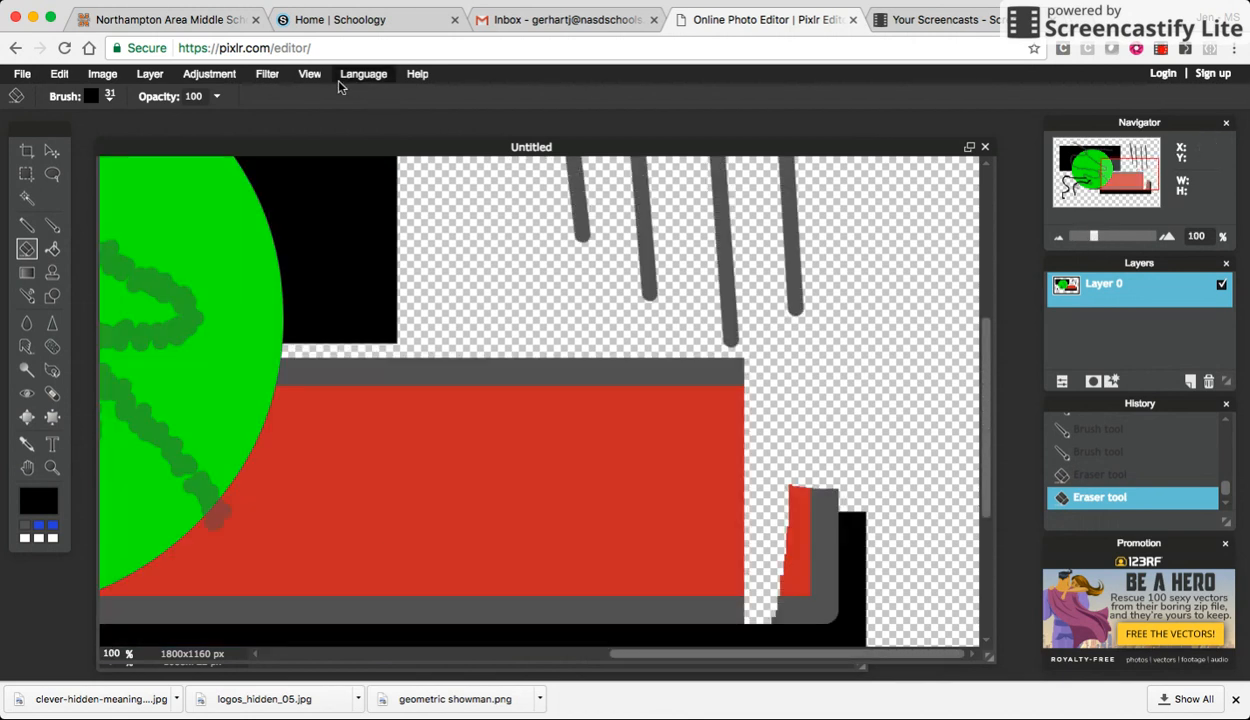
click(308, 76)
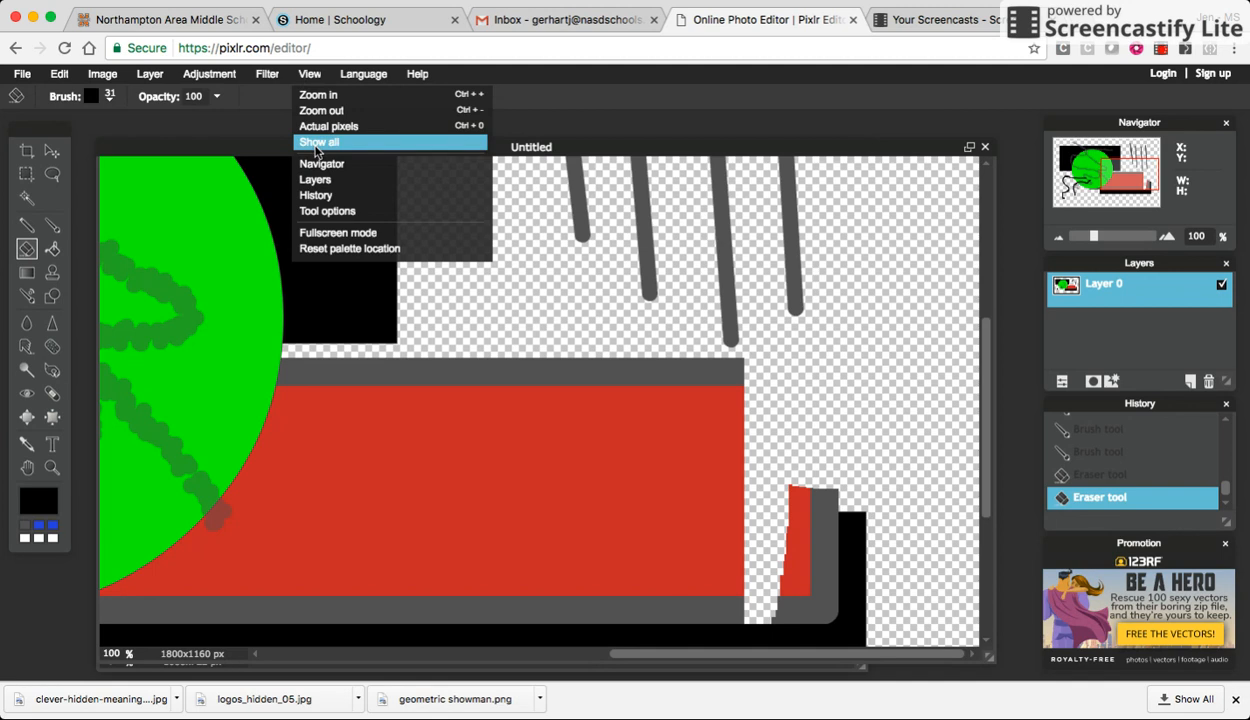
click(316, 143)
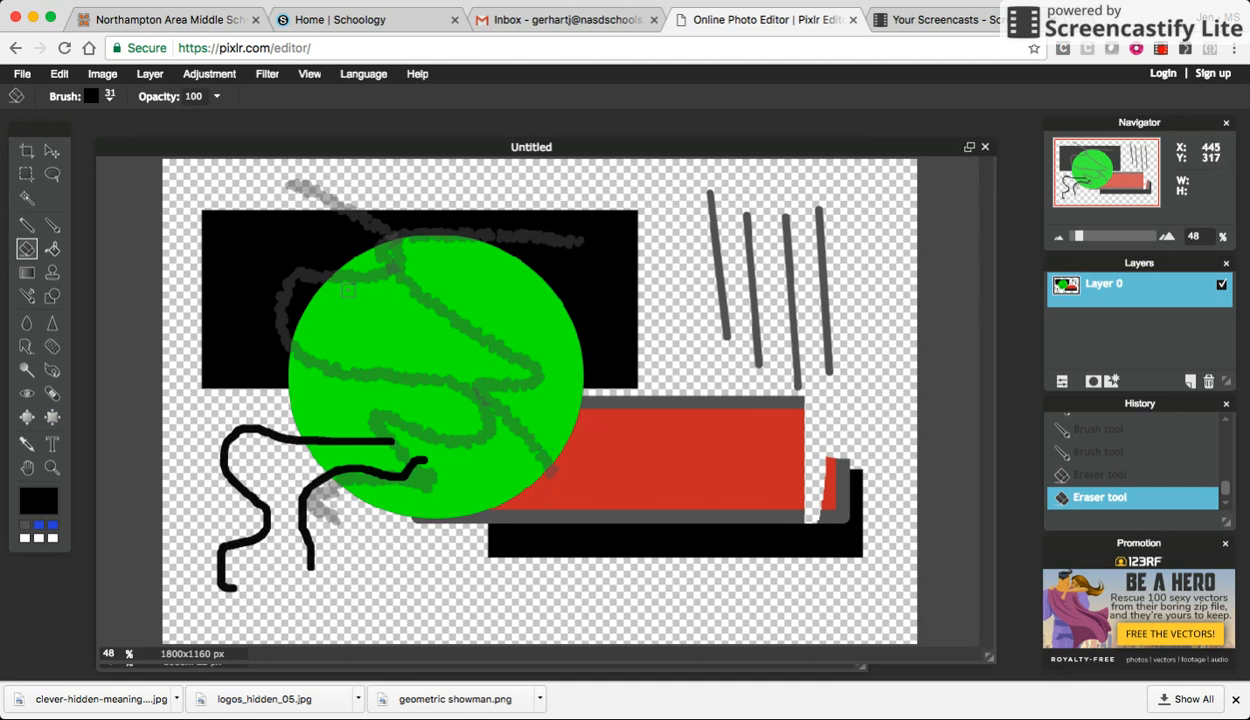
- Select the circle's upper-right green region with the Wand tool at tolerance 21 and fill it with blue
click(27, 197)
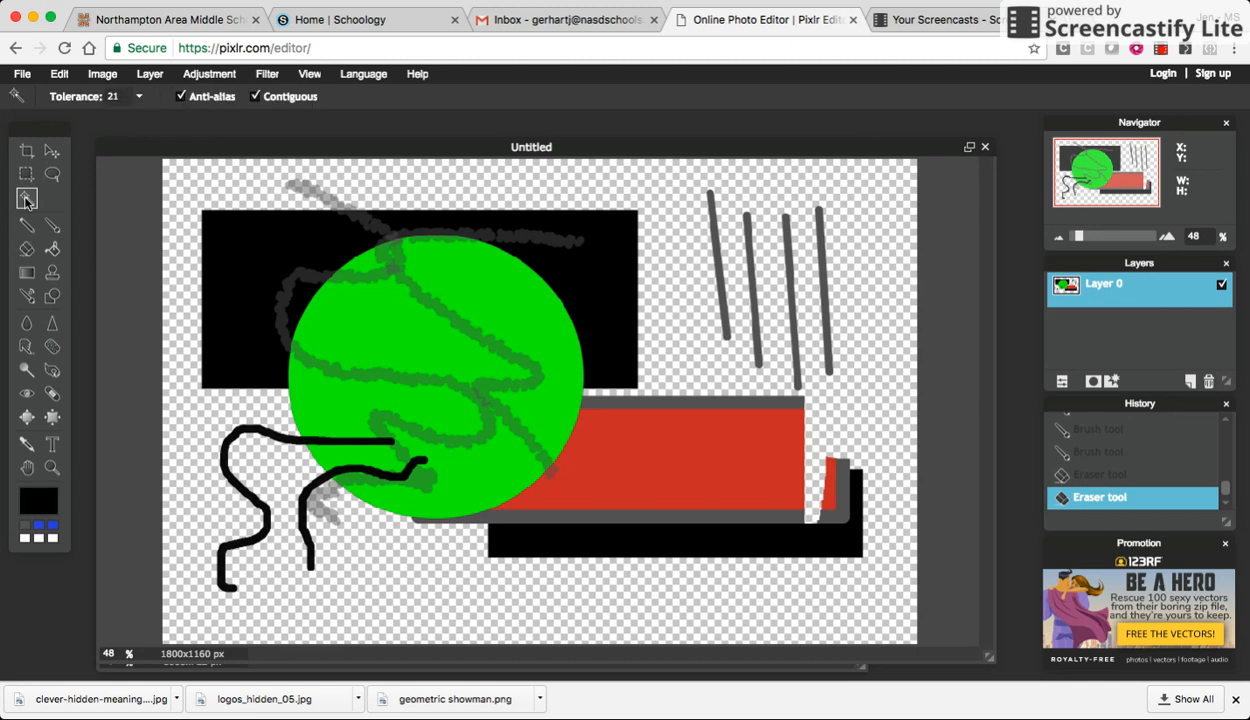
click(484, 274)
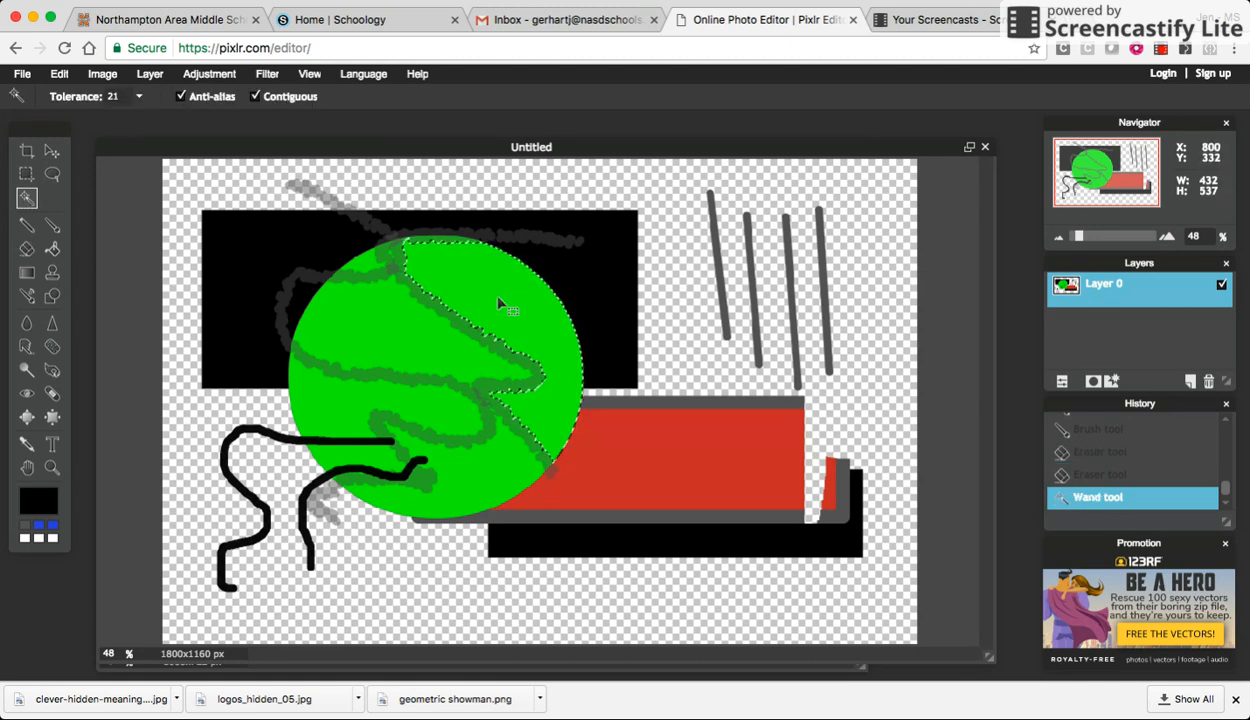
click(52, 525)
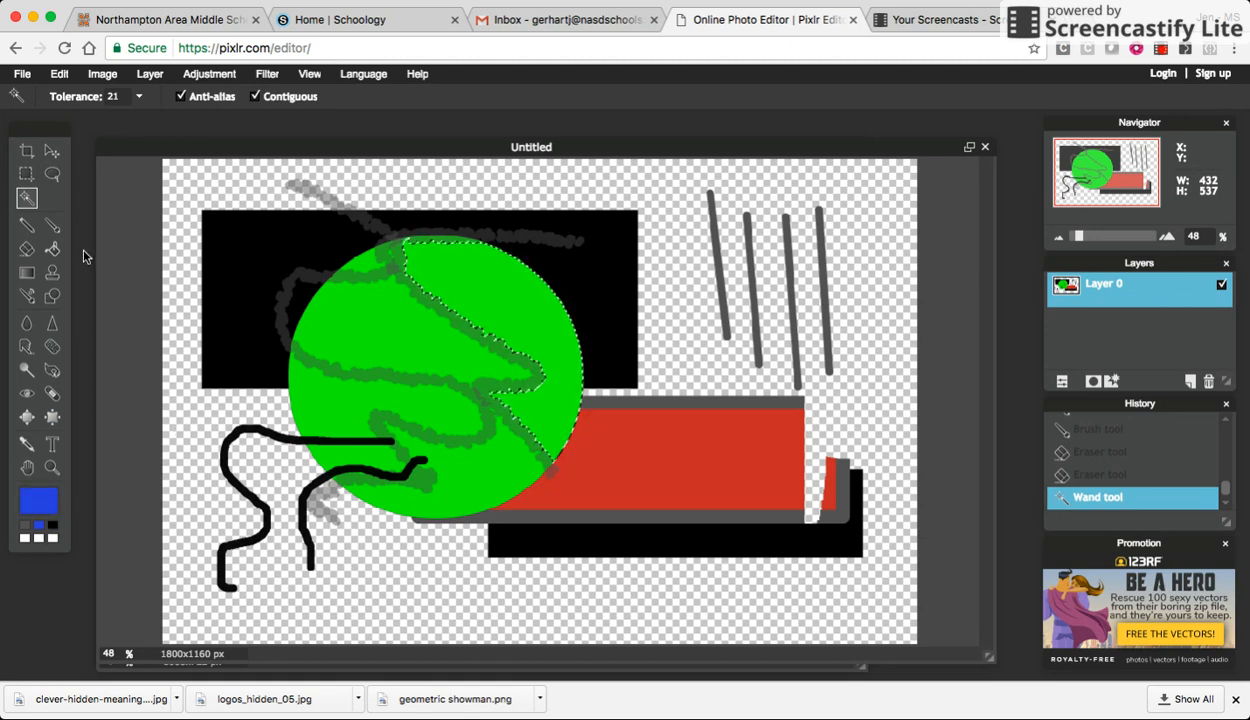
click(52, 250)
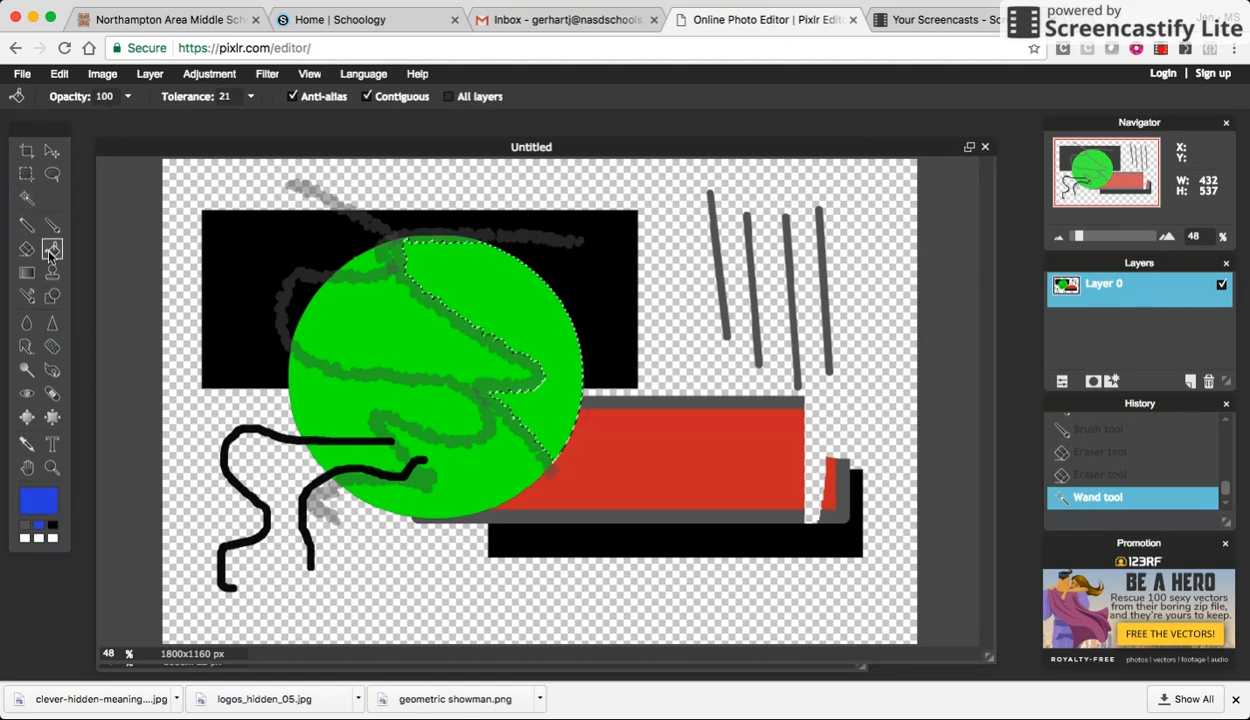
click(483, 284)
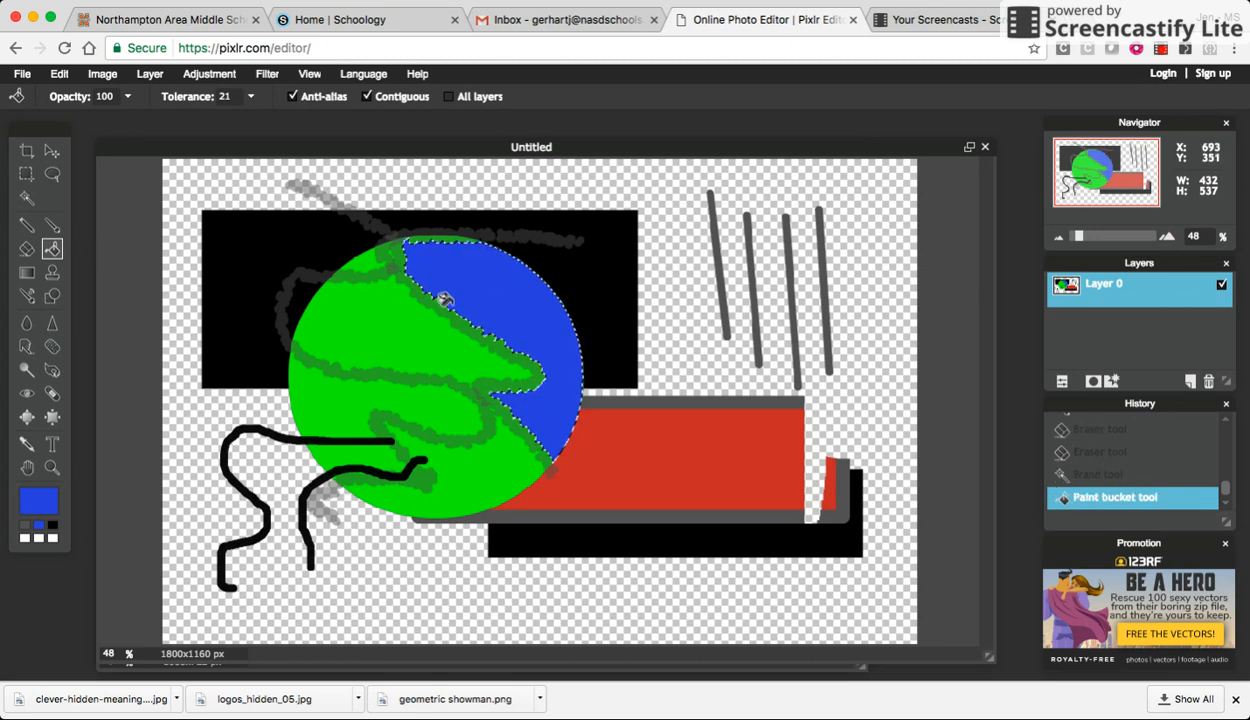
- Try Wand selections on the transparent background around the shapes and on the circle's green band
click(26, 198)
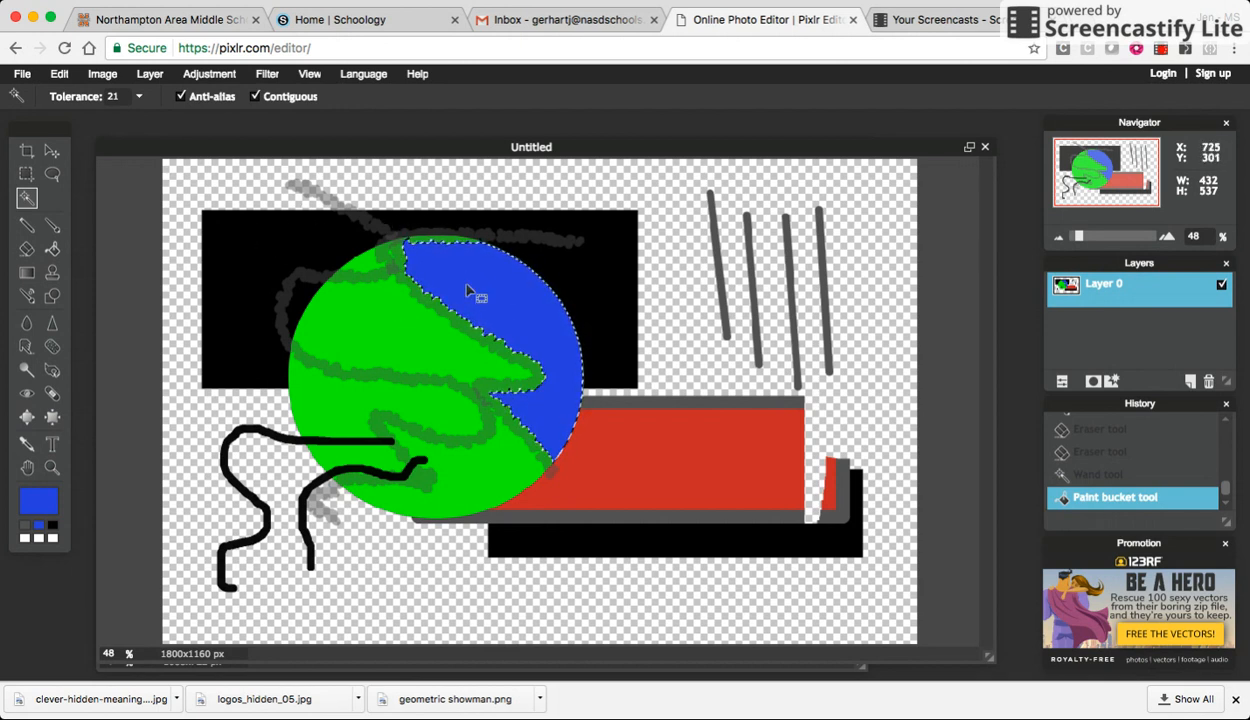
click(470, 226)
click(406, 192)
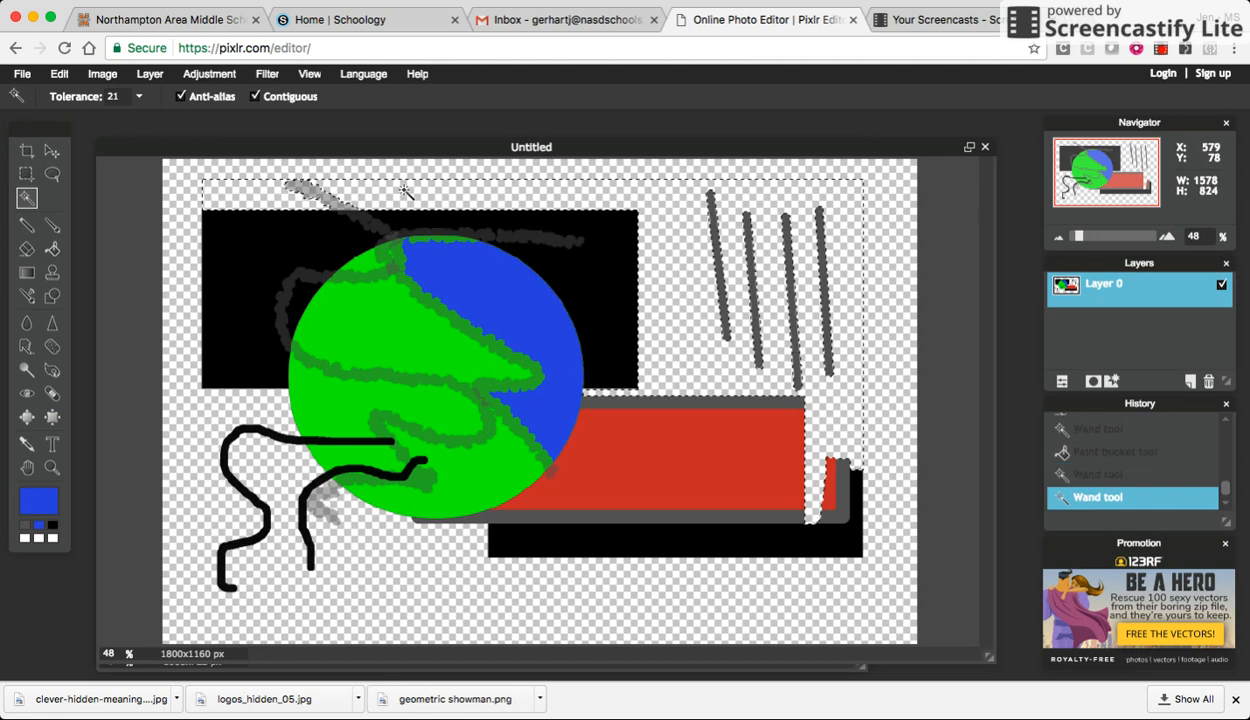
click(383, 341)
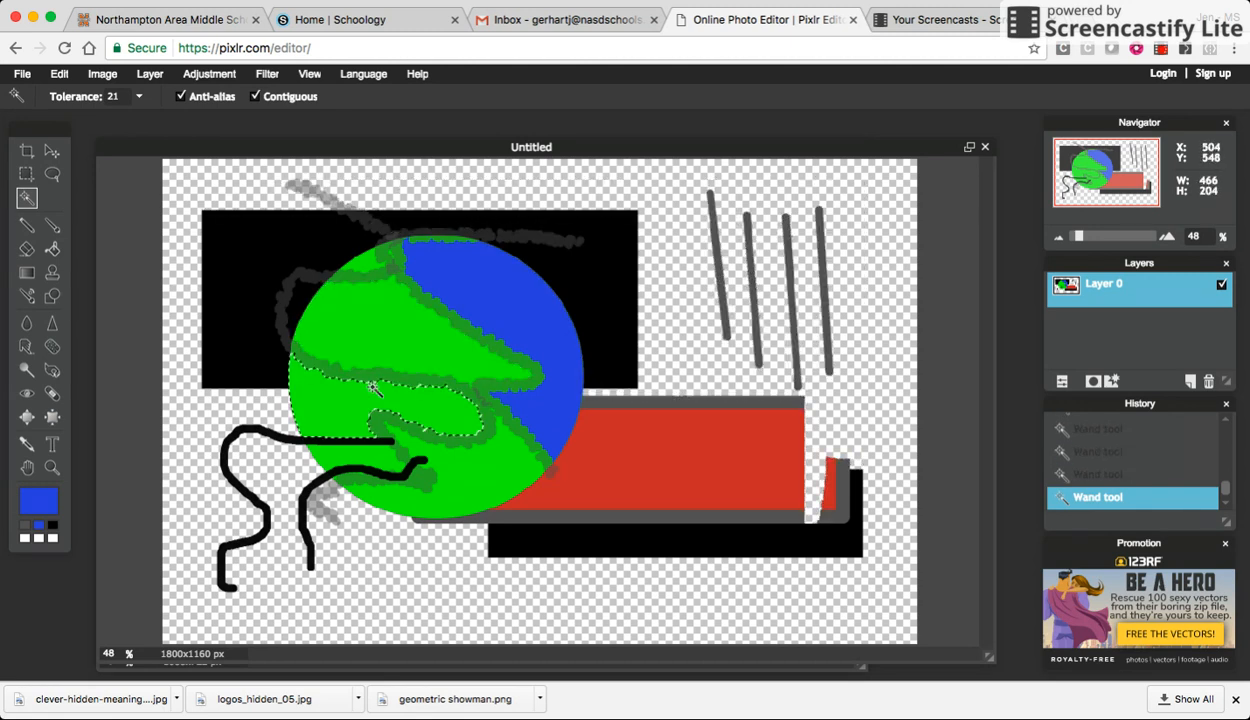
click(232, 411)
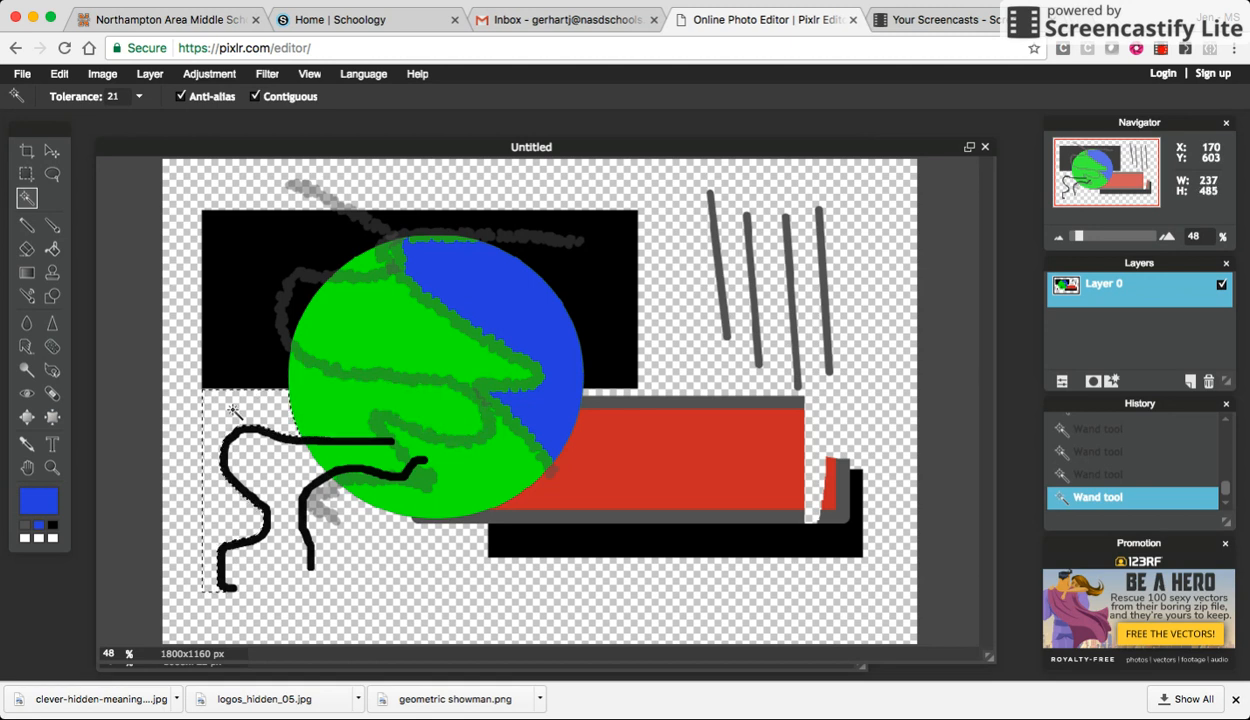
- Select the green band across the circle's left middle with the Wand tool and fill it with blue
click(356, 387)
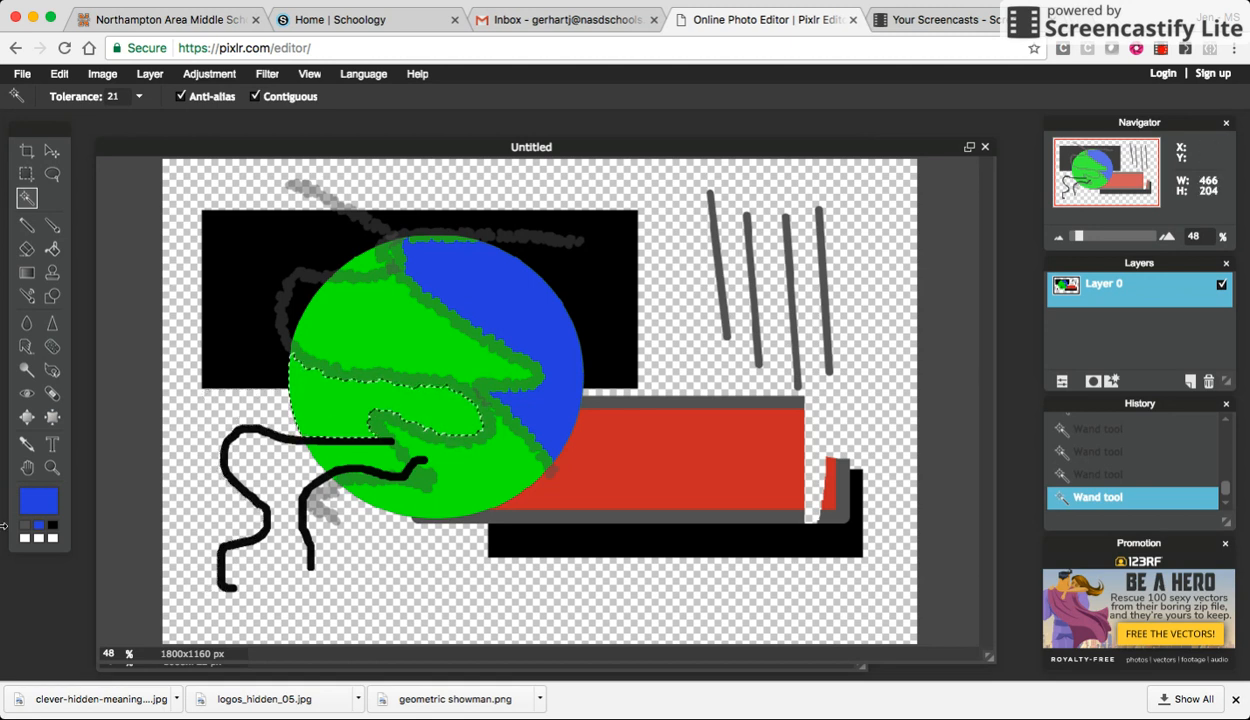
click(52, 248)
click(336, 427)
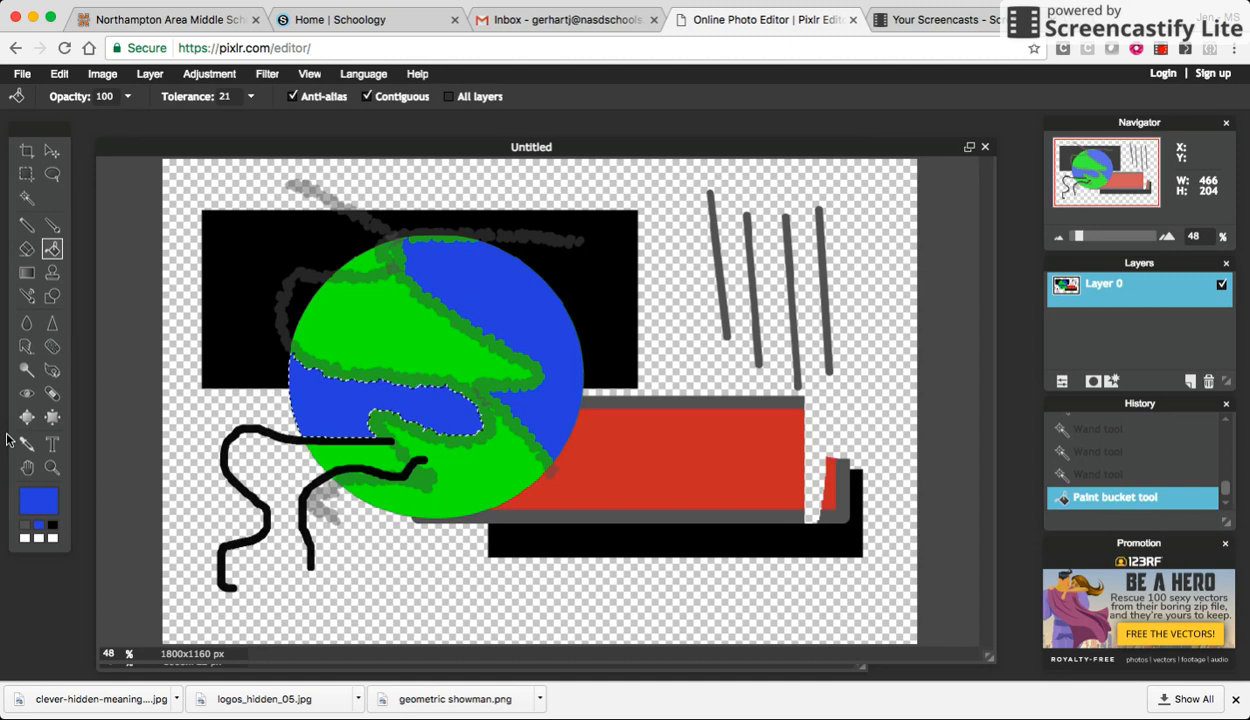
- Duplicate Layer 0 and move the copy down and to the right of the original drawing
click(206, 78)
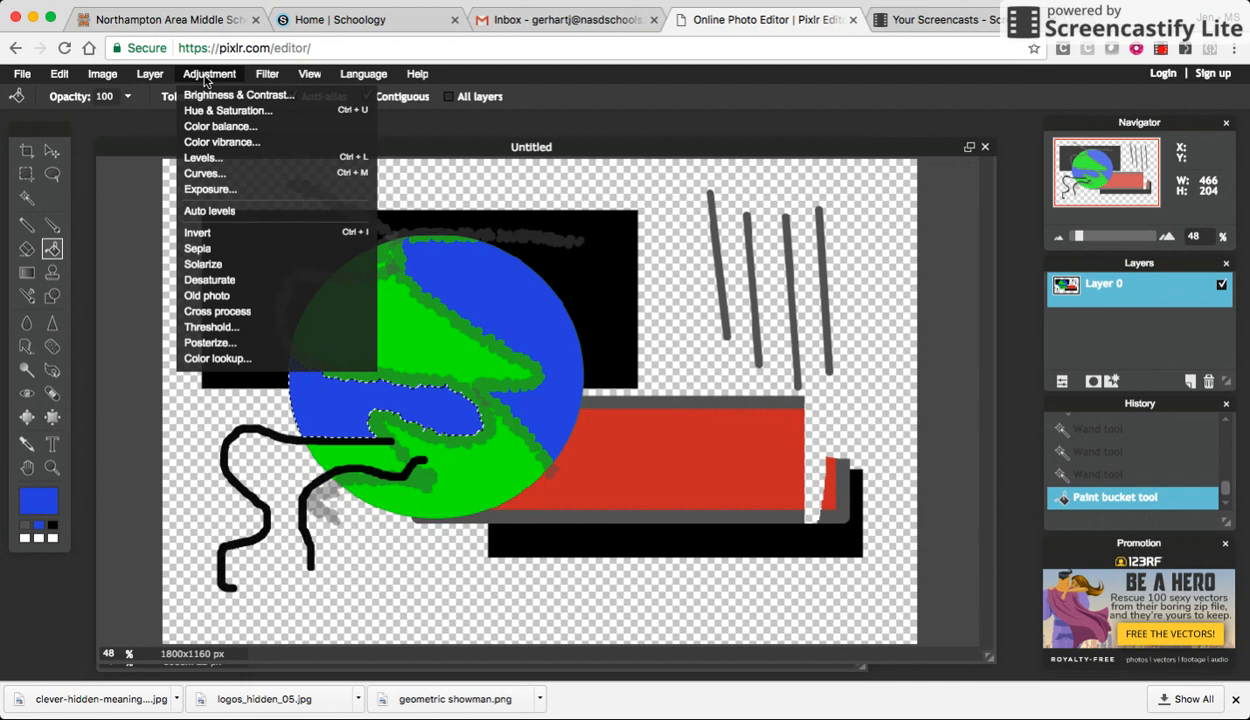
mouse_move(132, 80)
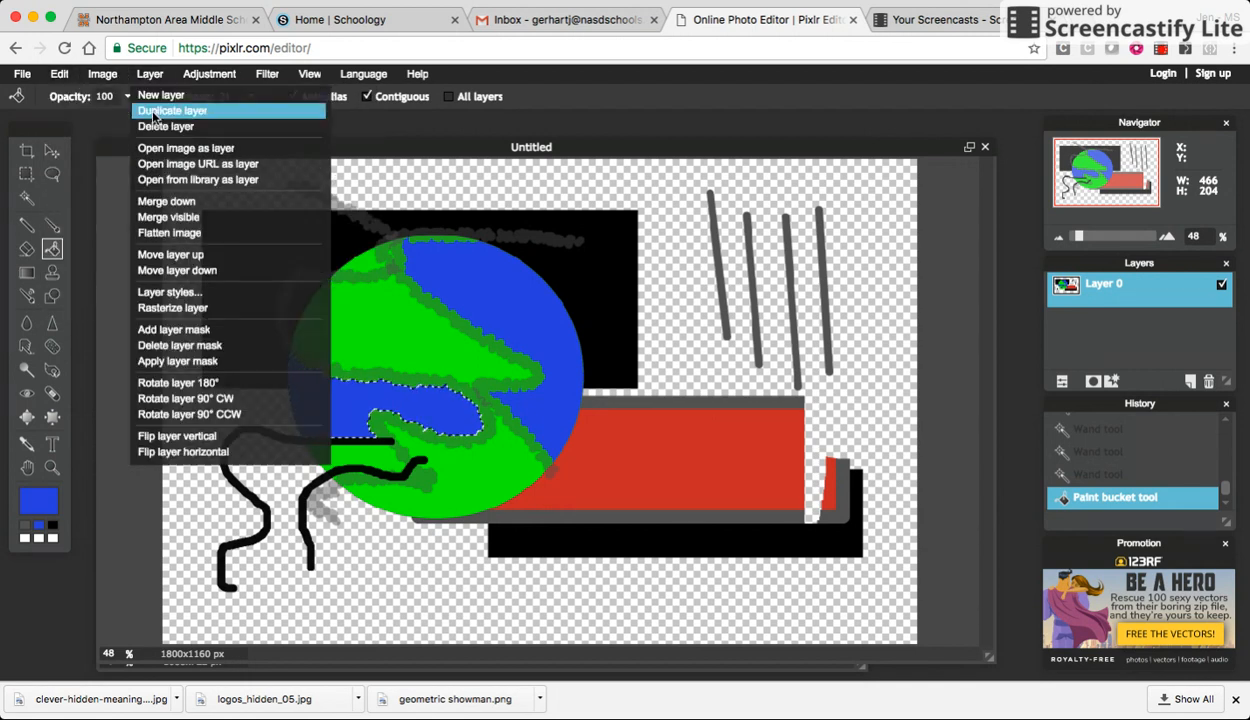
click(154, 112)
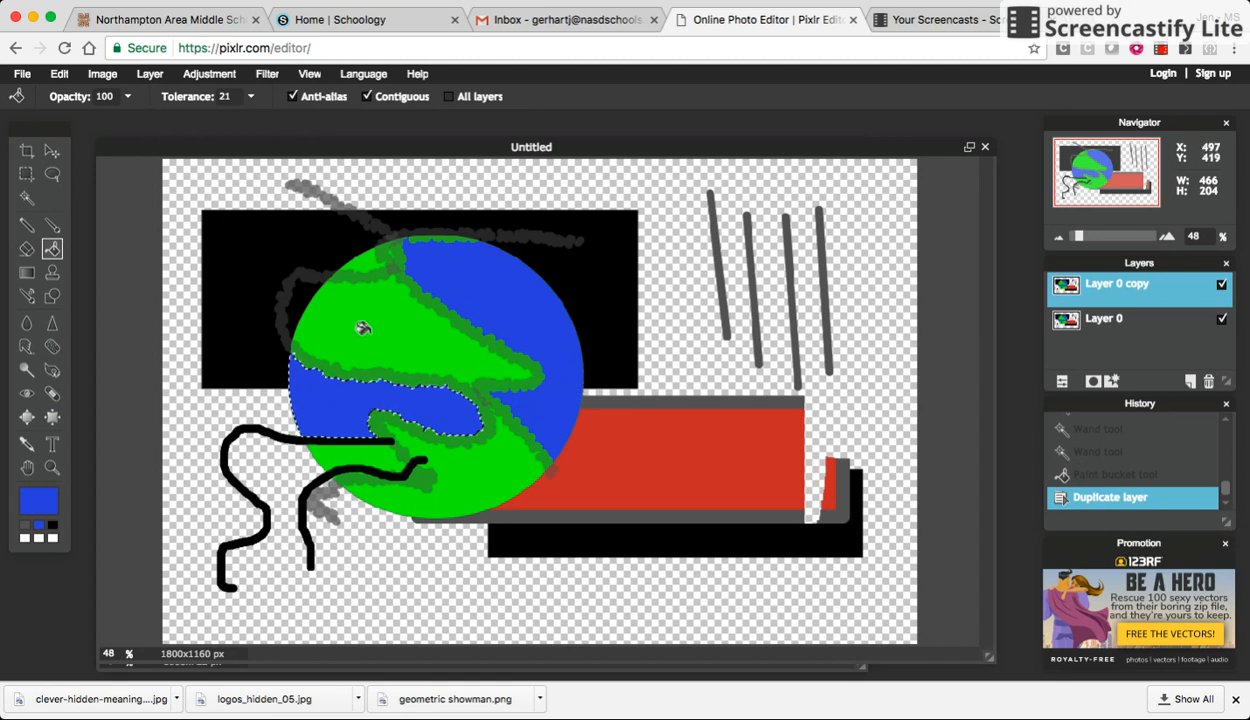
click(52, 150)
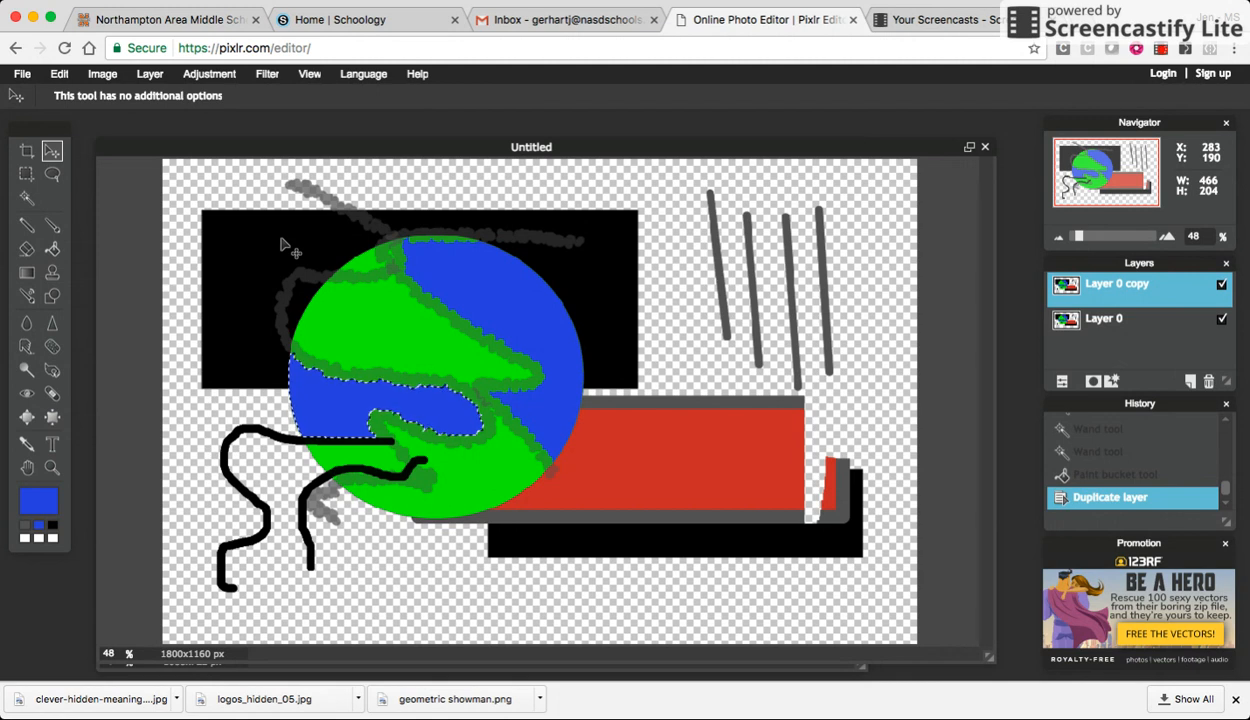
drag(282, 244, 381, 412)
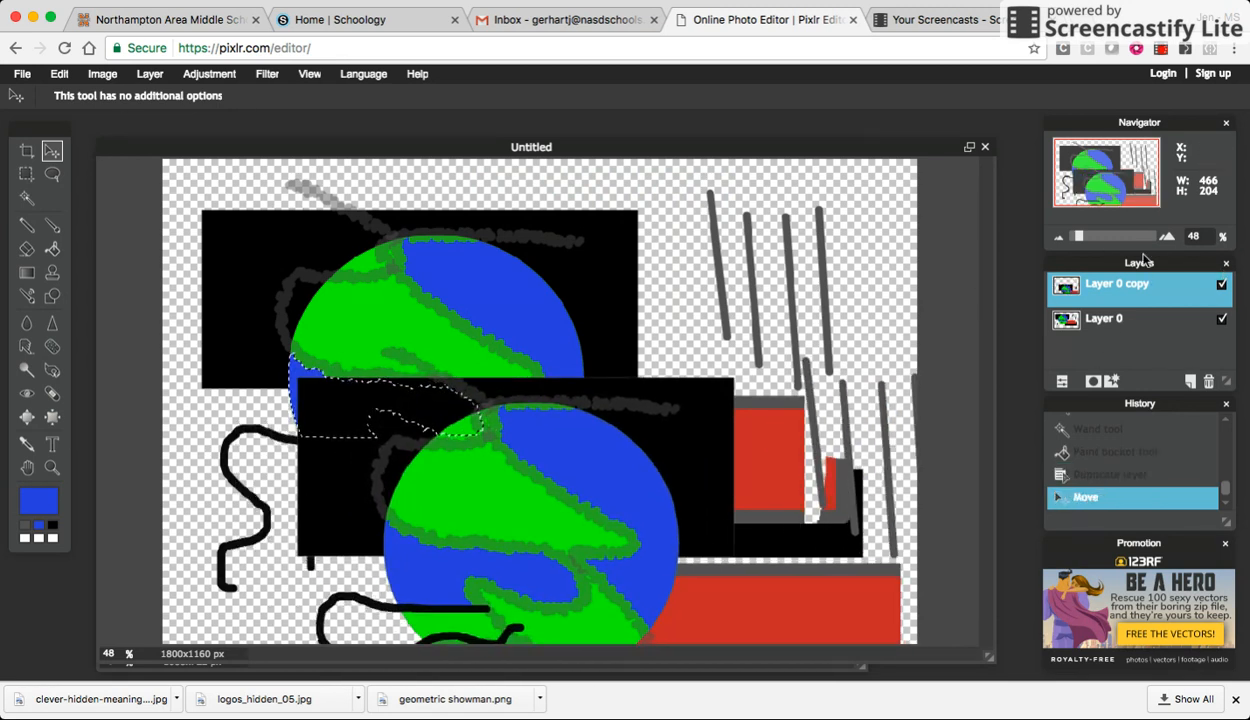
- Apply the Sepia adjustment to the selected area of the layer copy, and undo it
click(193, 77)
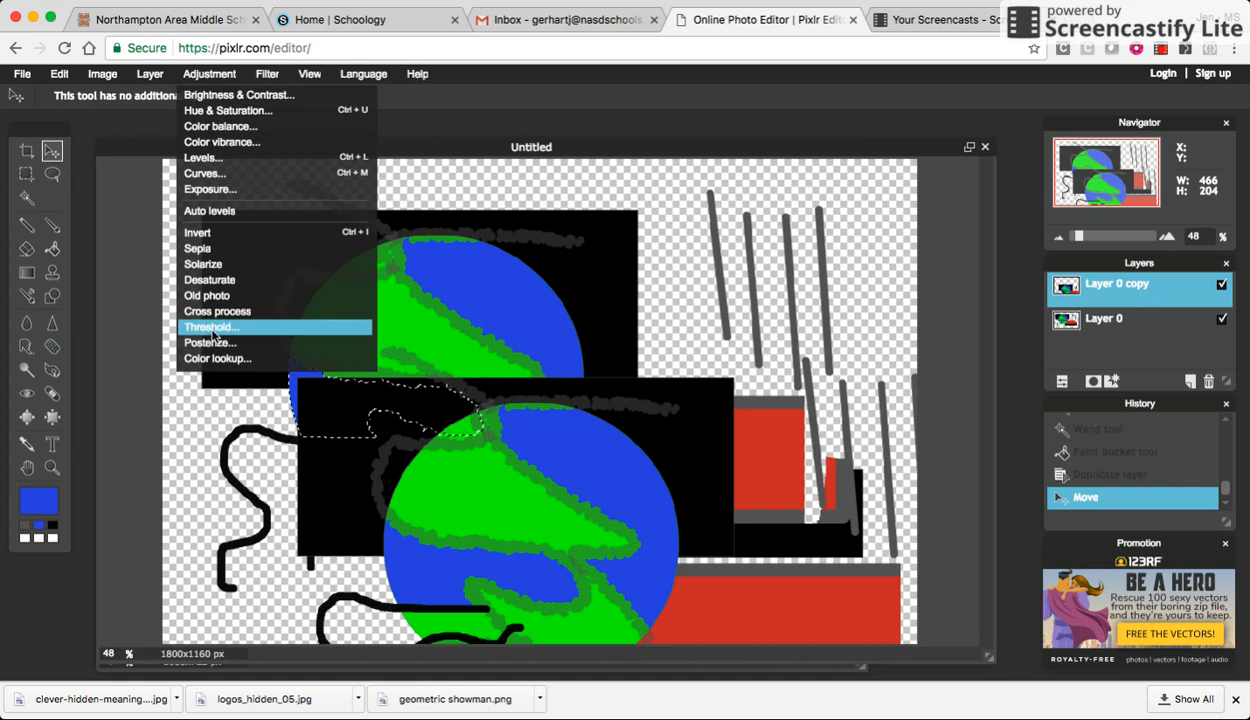
click(198, 249)
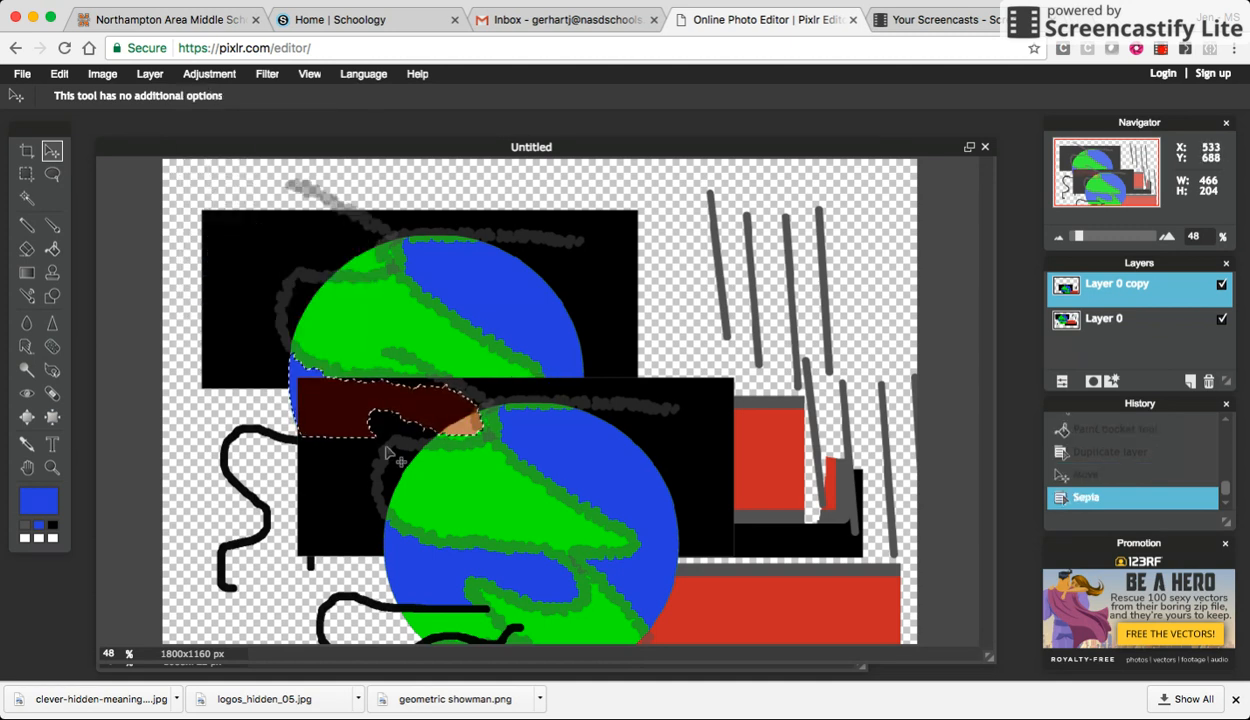
click(59, 74)
click(60, 95)
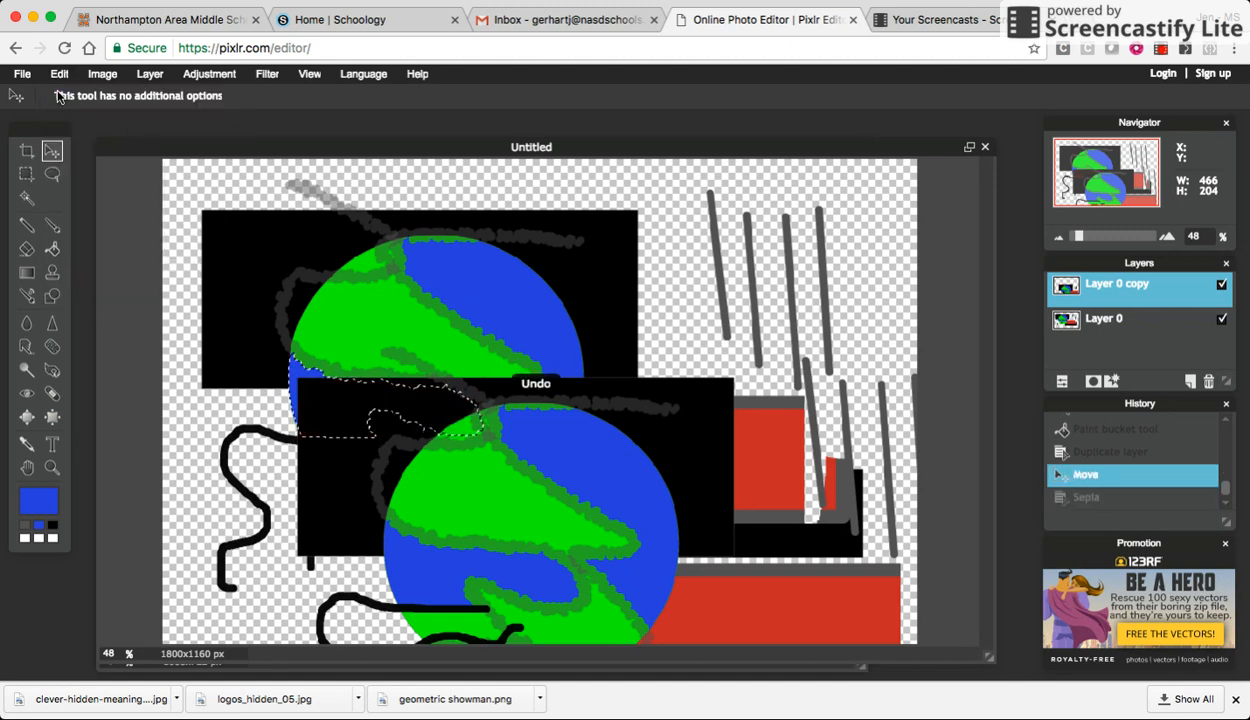
- Try a hue of -77 on the selected area of the layer copy, and cancel the adjustment
click(205, 77)
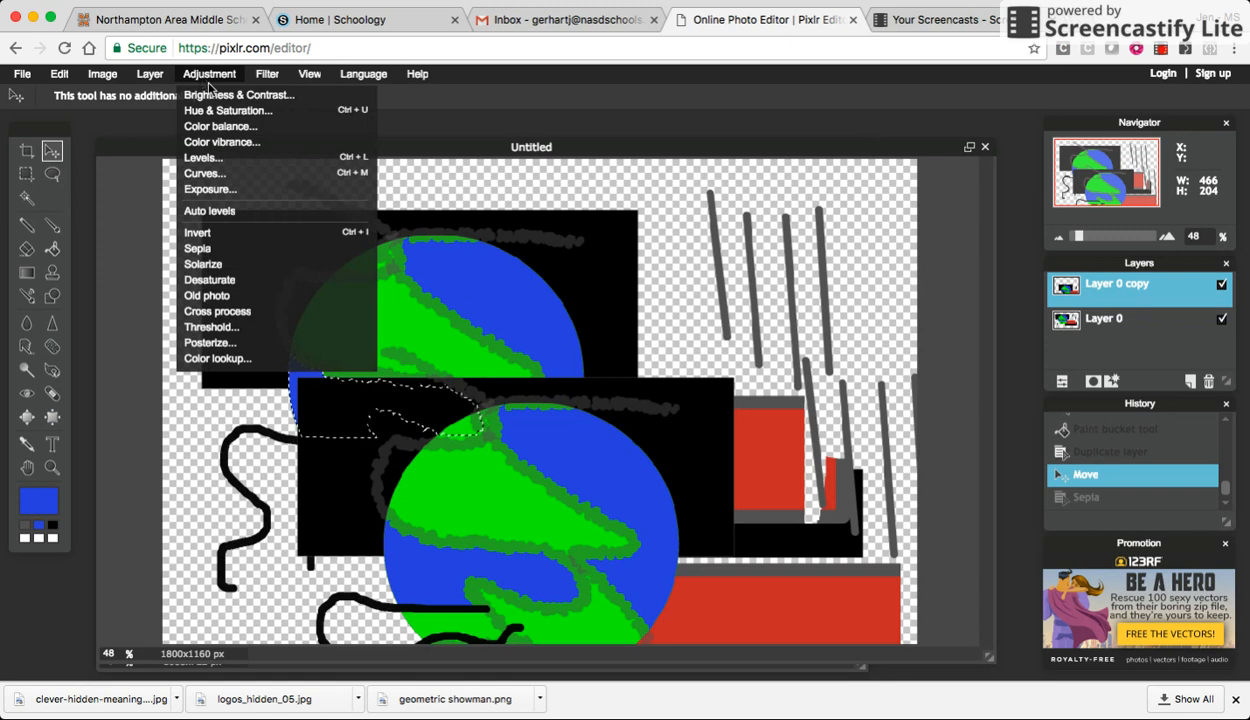
click(212, 111)
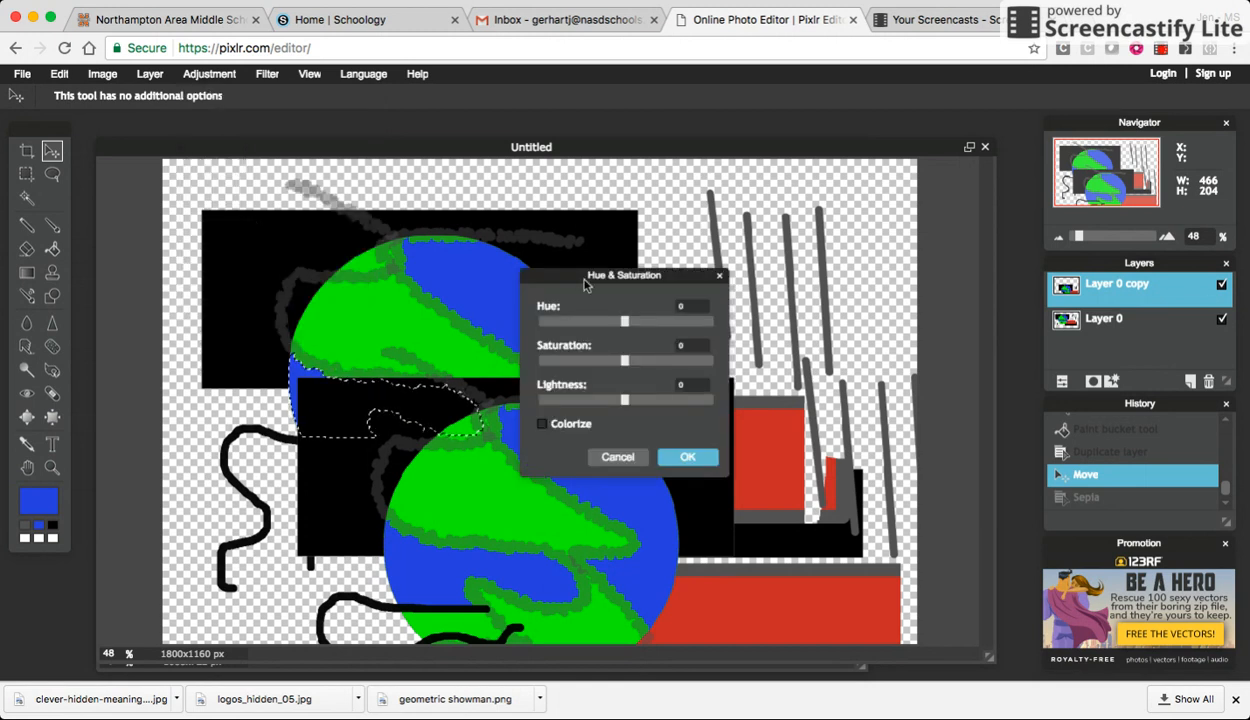
drag(588, 327, 587, 327)
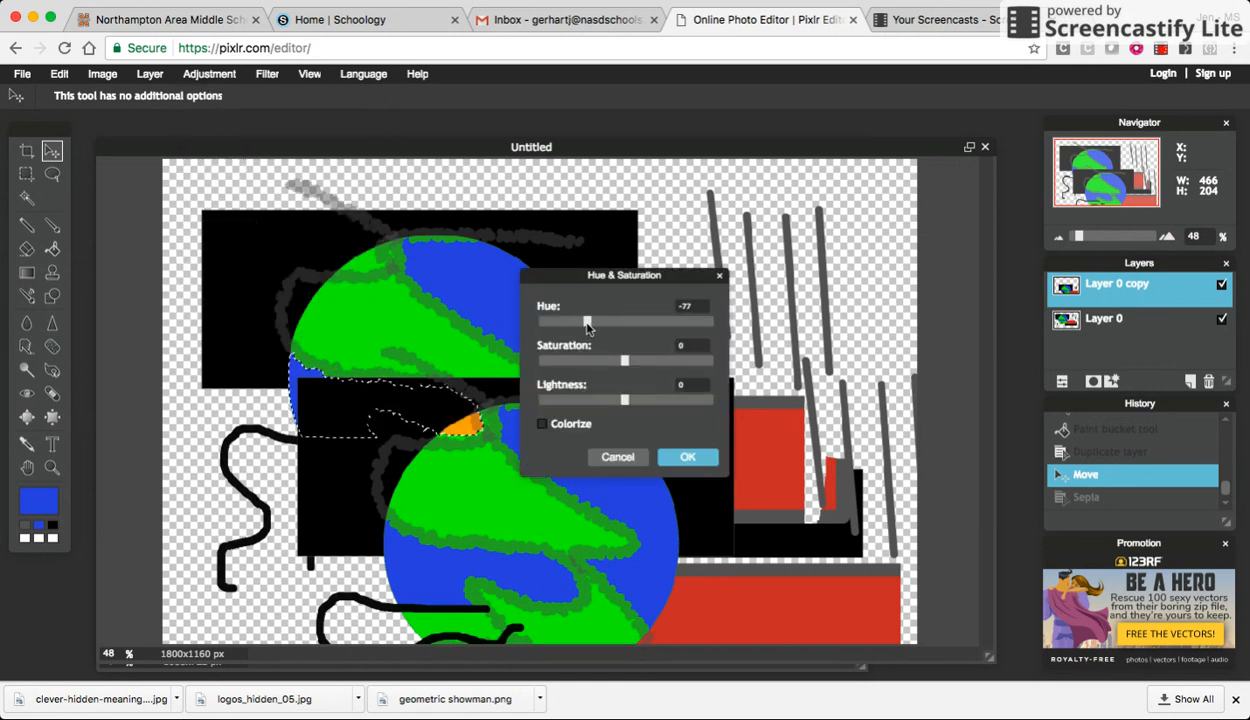
click(618, 457)
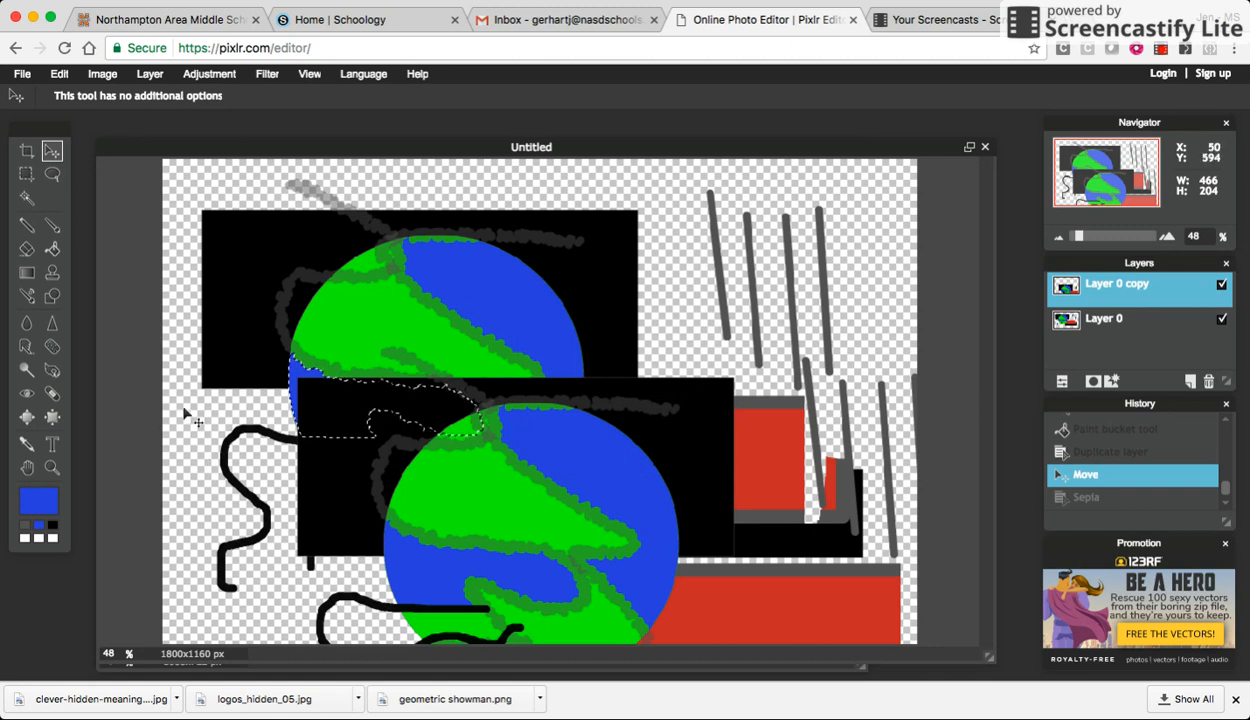
- Deselect everything and darken the whole layer copy by applying a brightness of -56
click(60, 76)
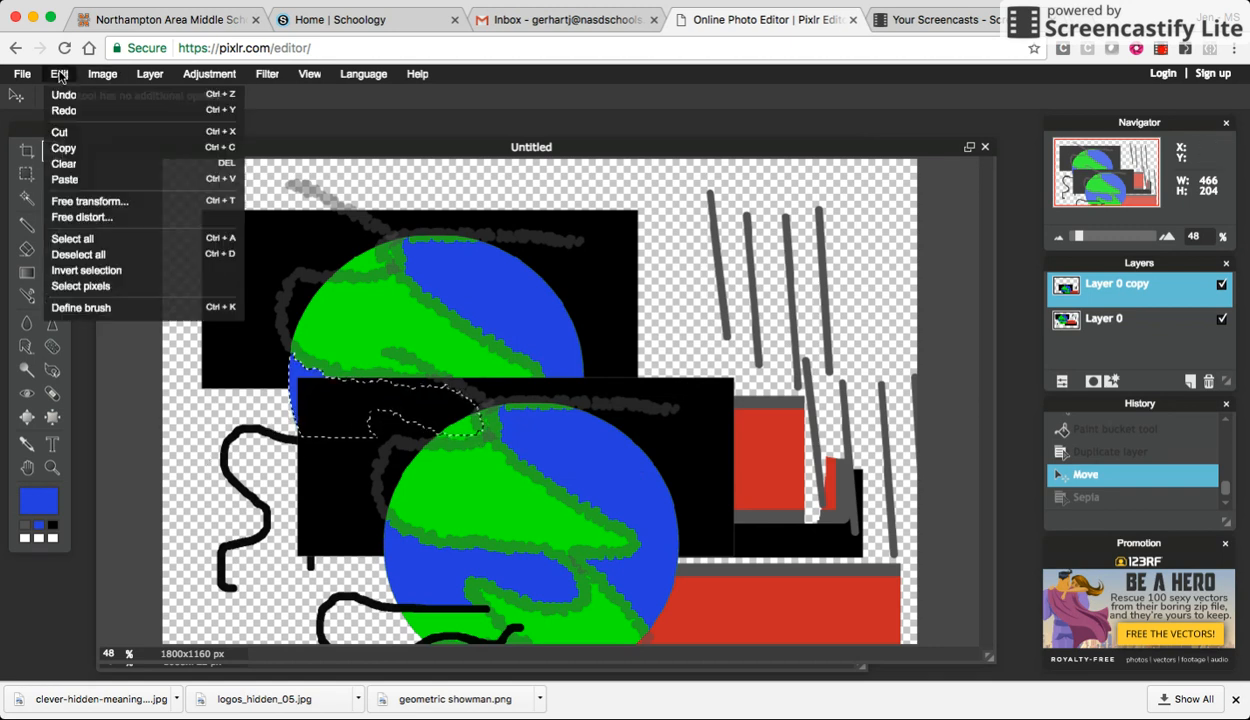
click(82, 256)
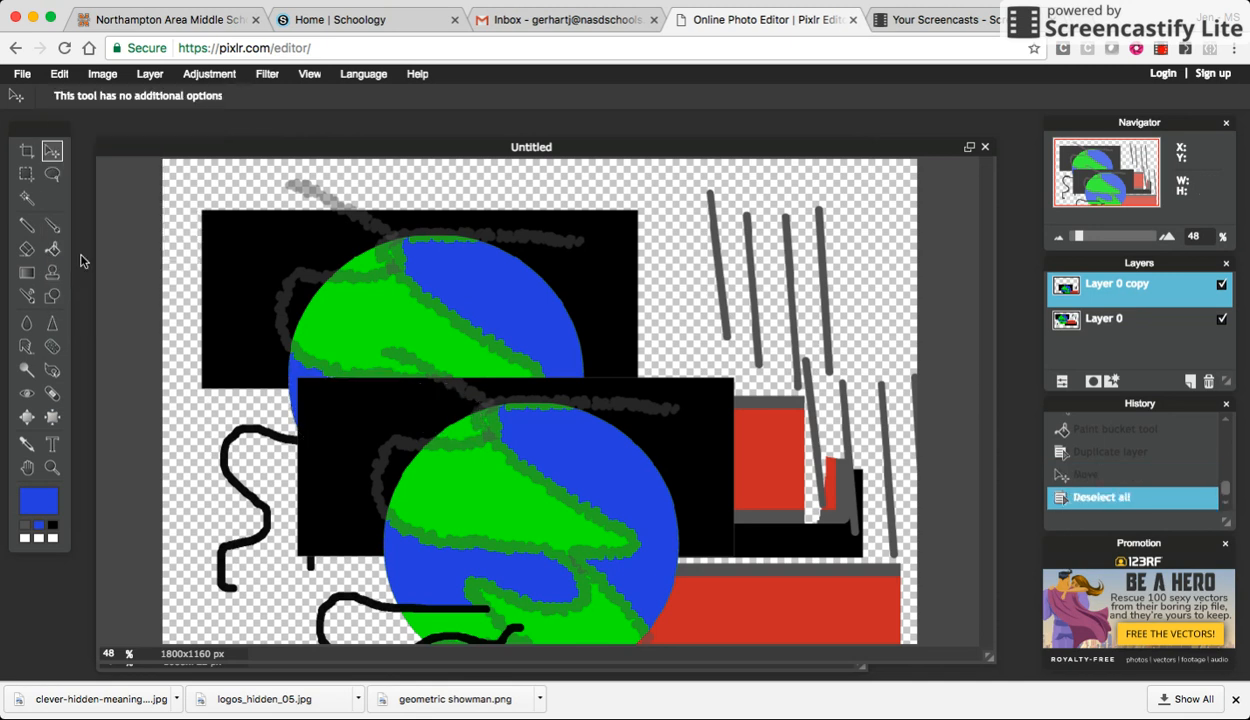
click(262, 76)
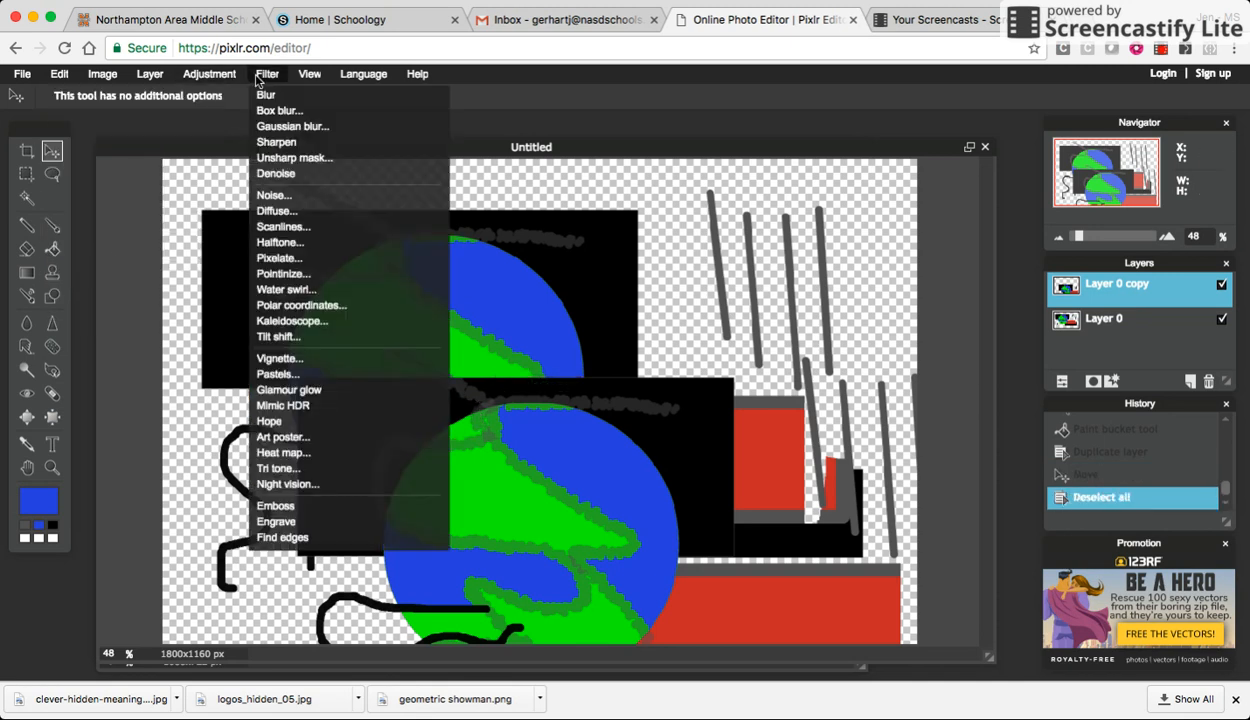
mouse_move(209, 74)
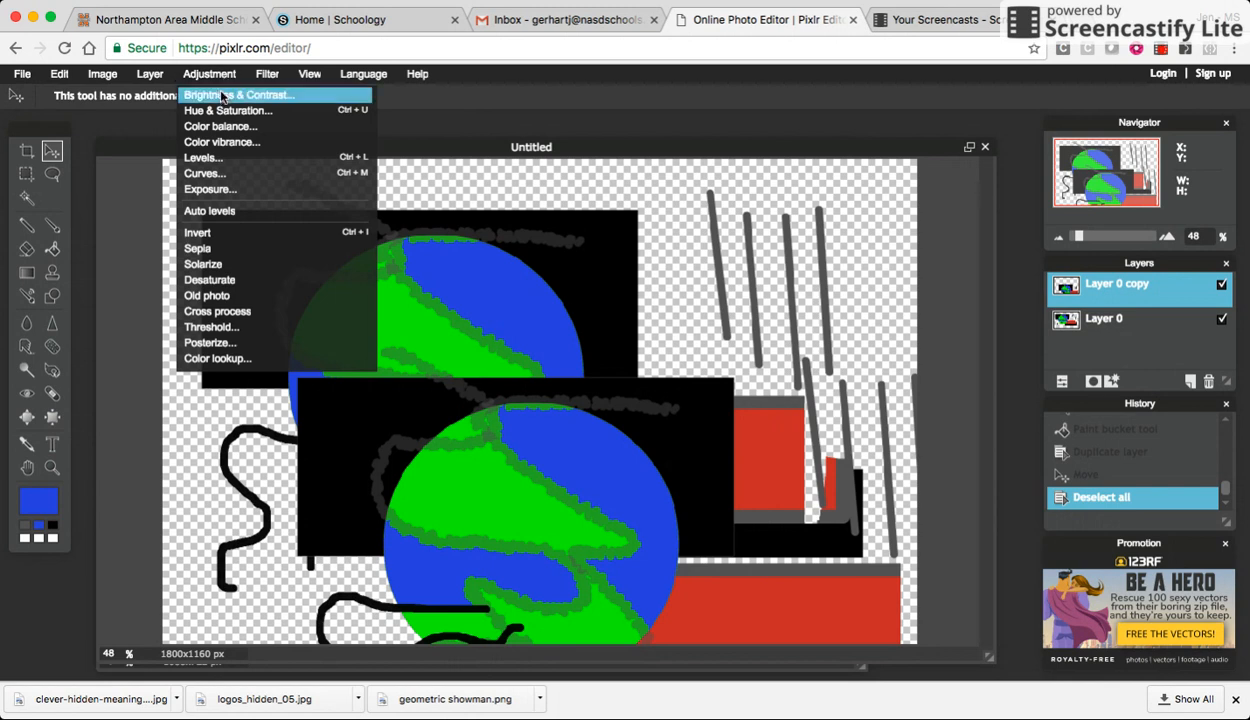
click(224, 96)
click(585, 320)
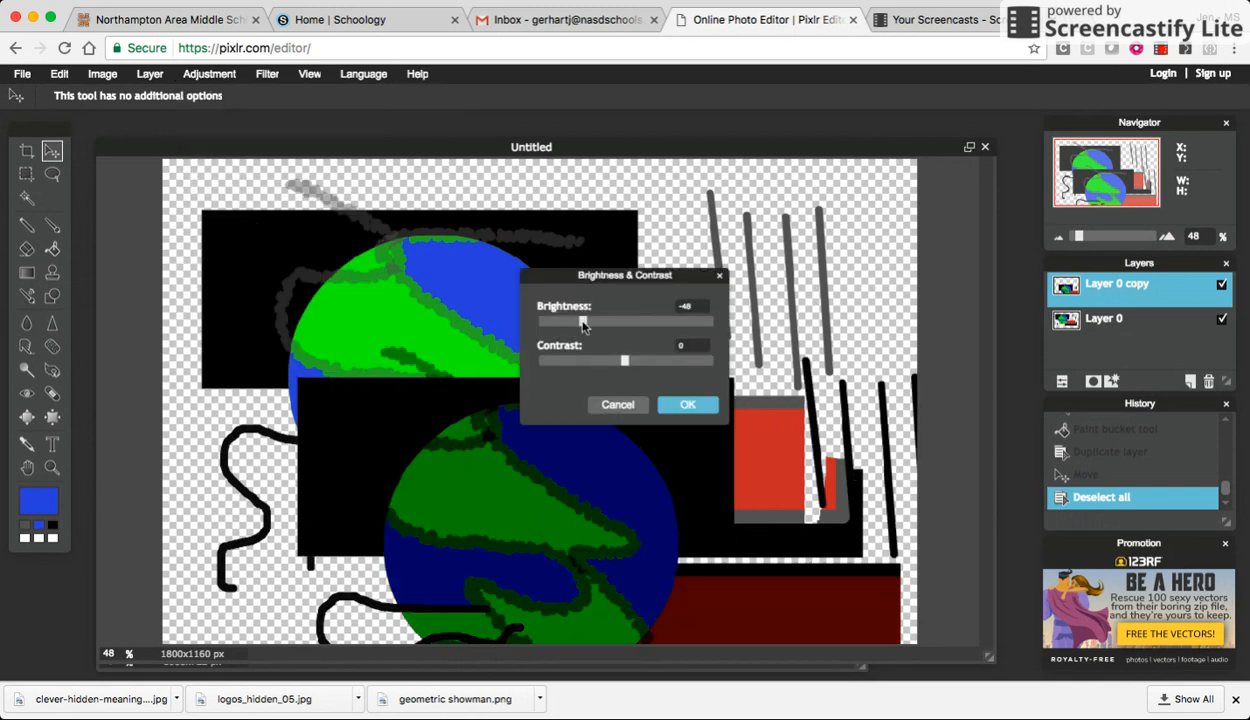
drag(597, 330, 619, 330)
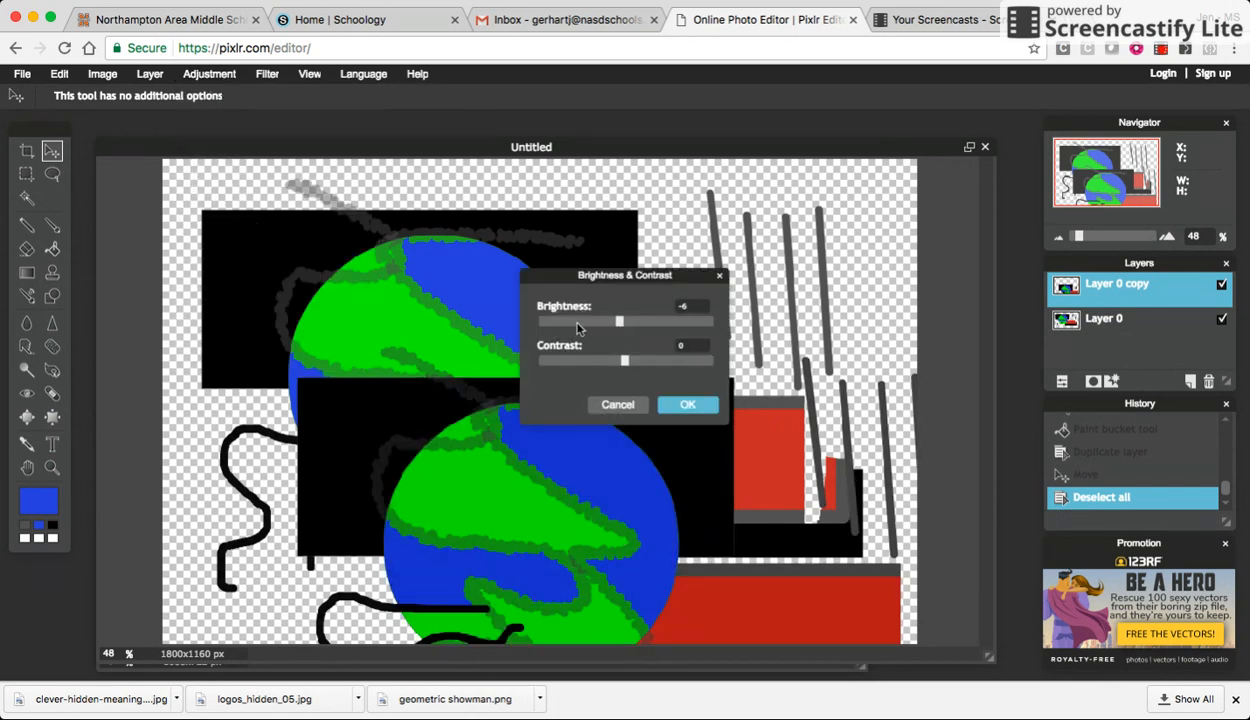
click(576, 322)
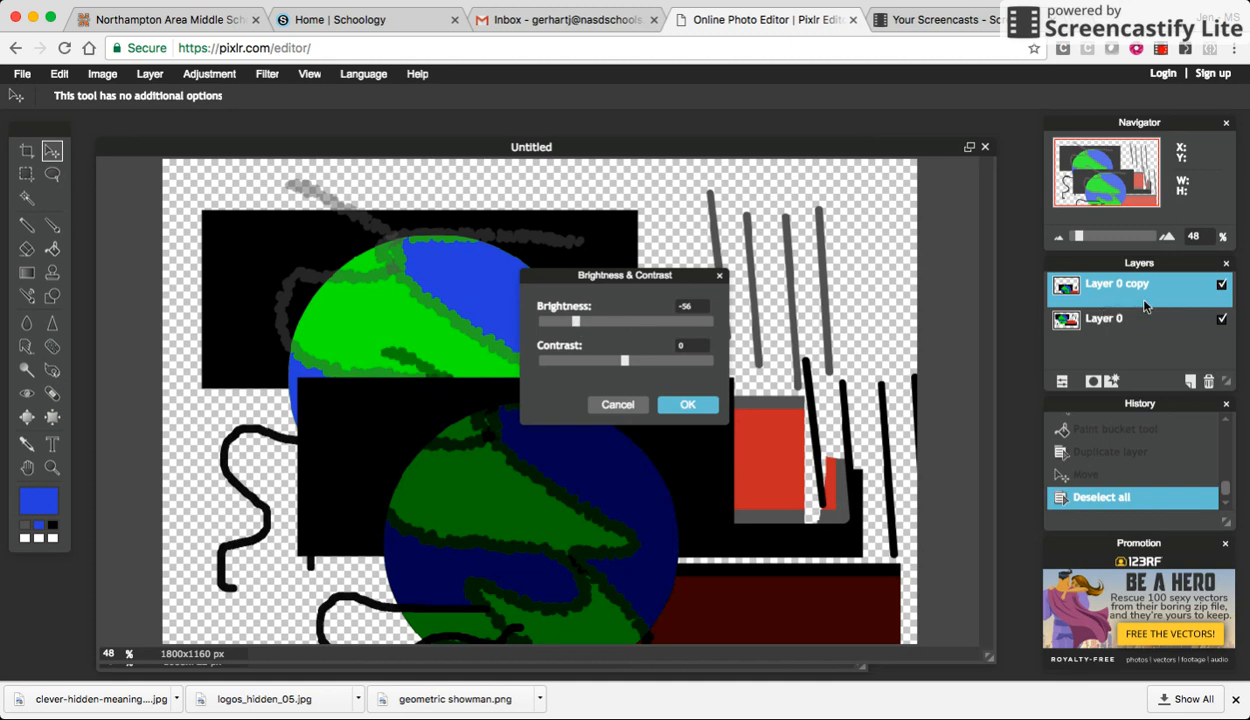
click(686, 406)
- Make the original Layer 0 the active layer
click(1076, 318)
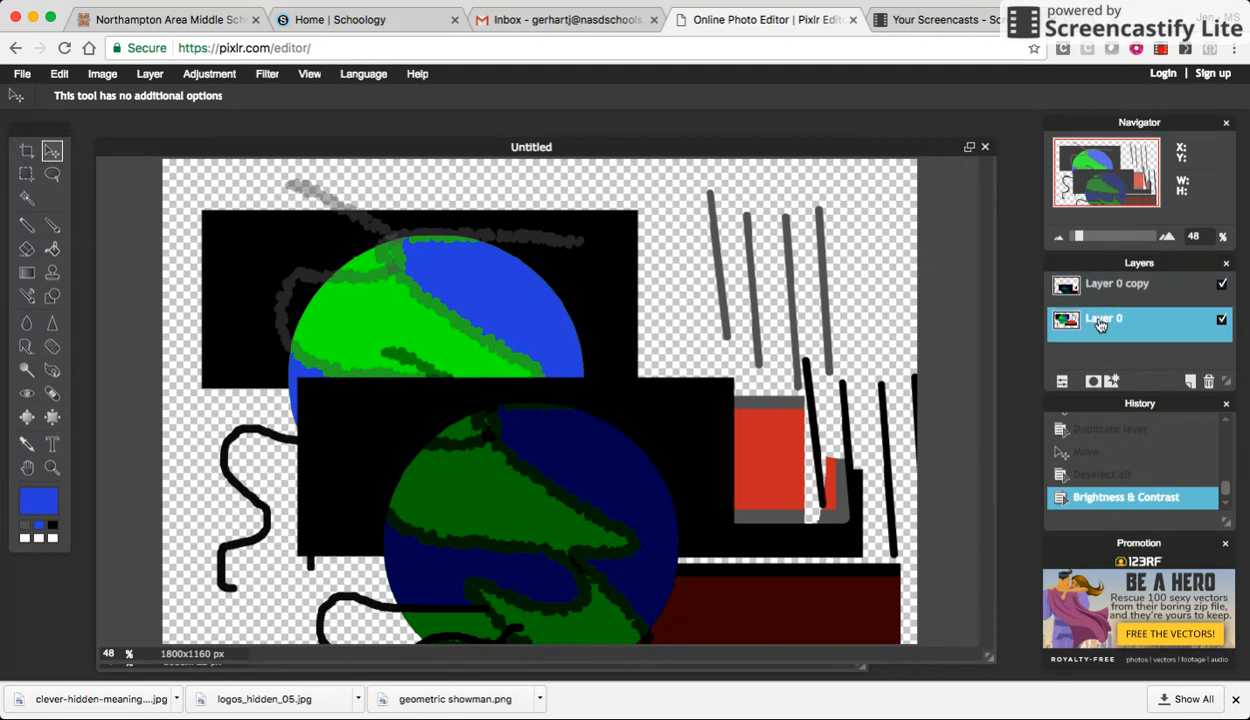
click(356, 78)
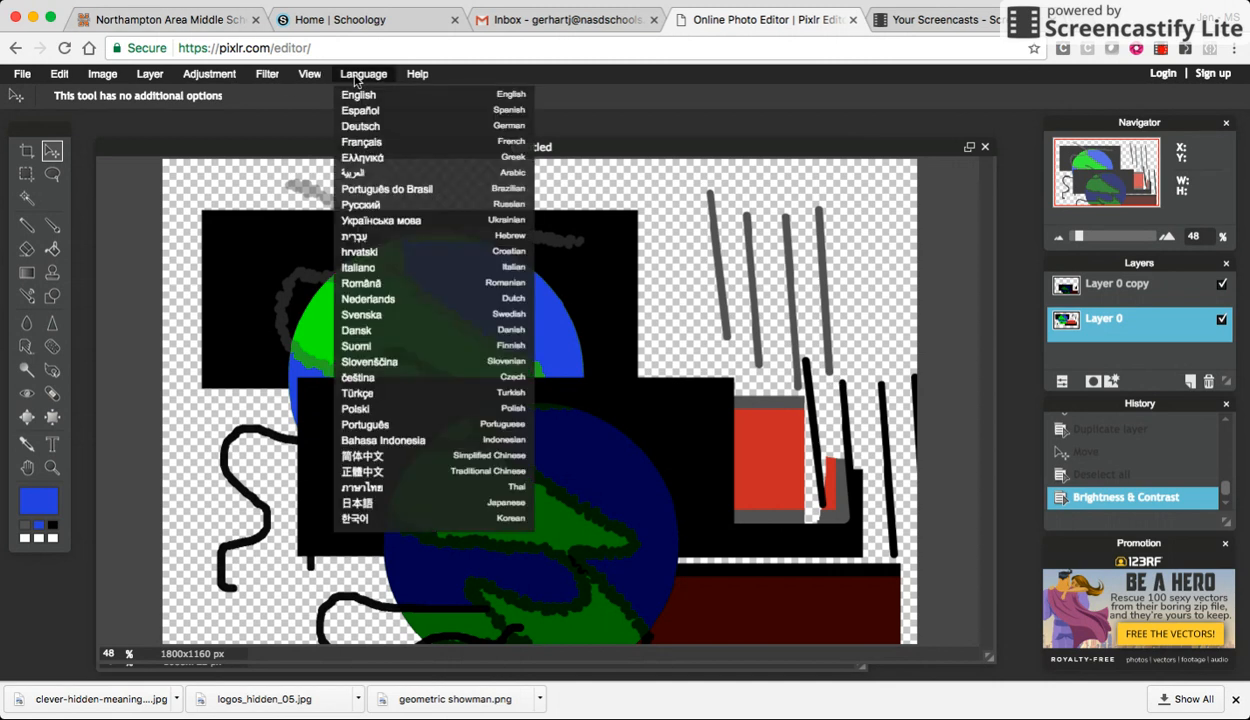
mouse_move(318, 79)
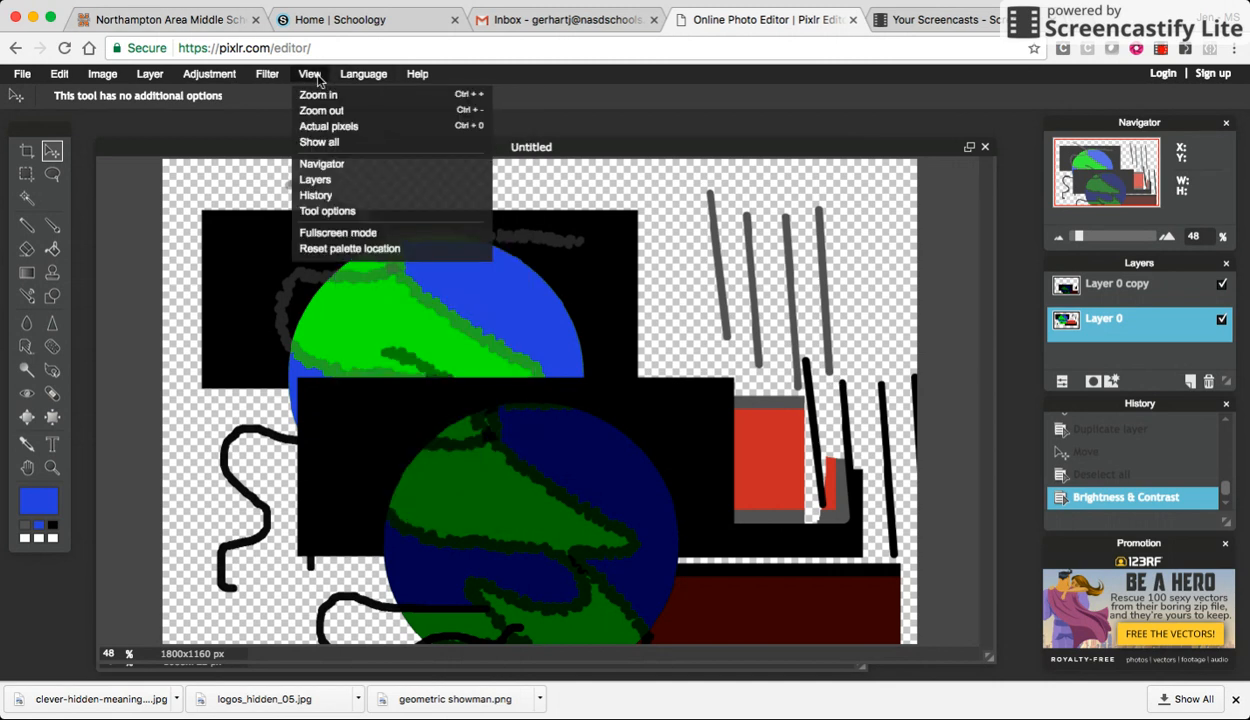